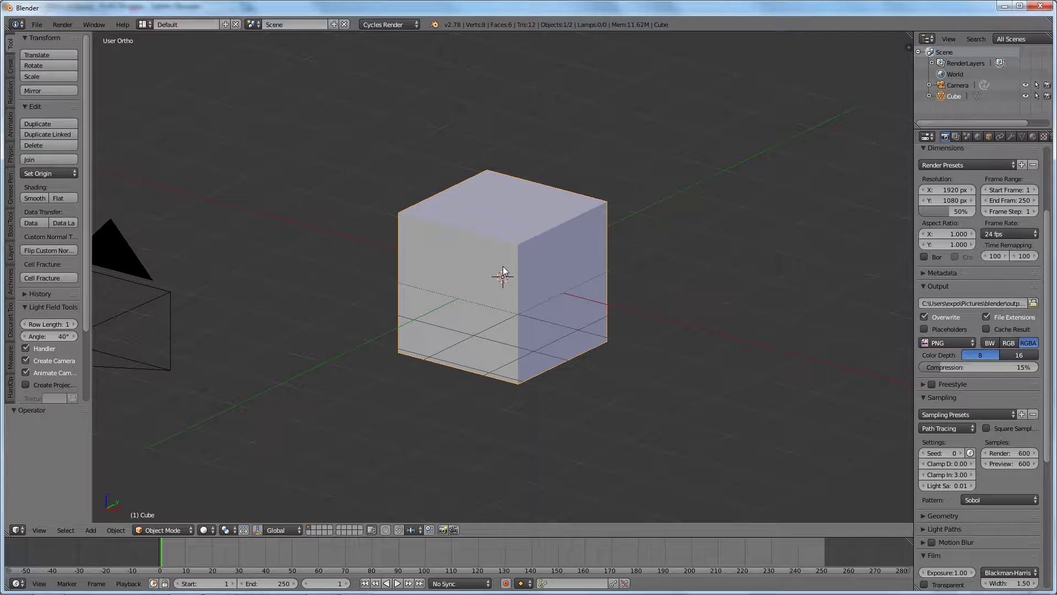
# - Cut five evenly spaced vertical edge loops into the cube from the front view, leaving them centred without sliding
pyautogui.press('Tab')
pyautogui.rightClick(521, 243)
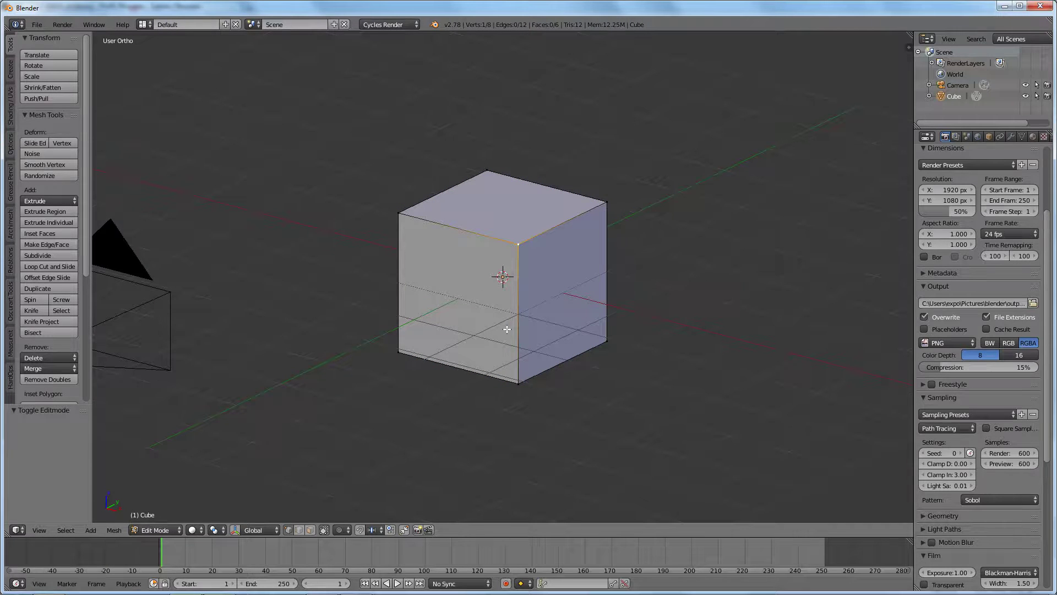
pyautogui.moveTo(508, 328)
pyautogui.mouseDown(button='middle')
pyautogui.moveTo(586, 328)
pyautogui.moveTo(507, 325)
pyautogui.mouseUp(button='middle')
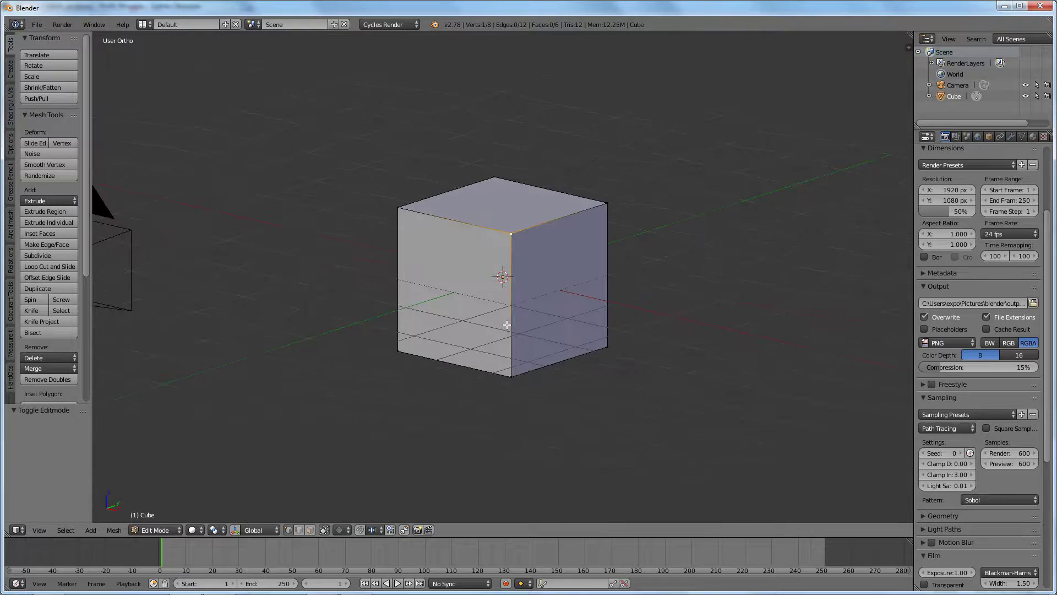
pyautogui.press('KP_1')
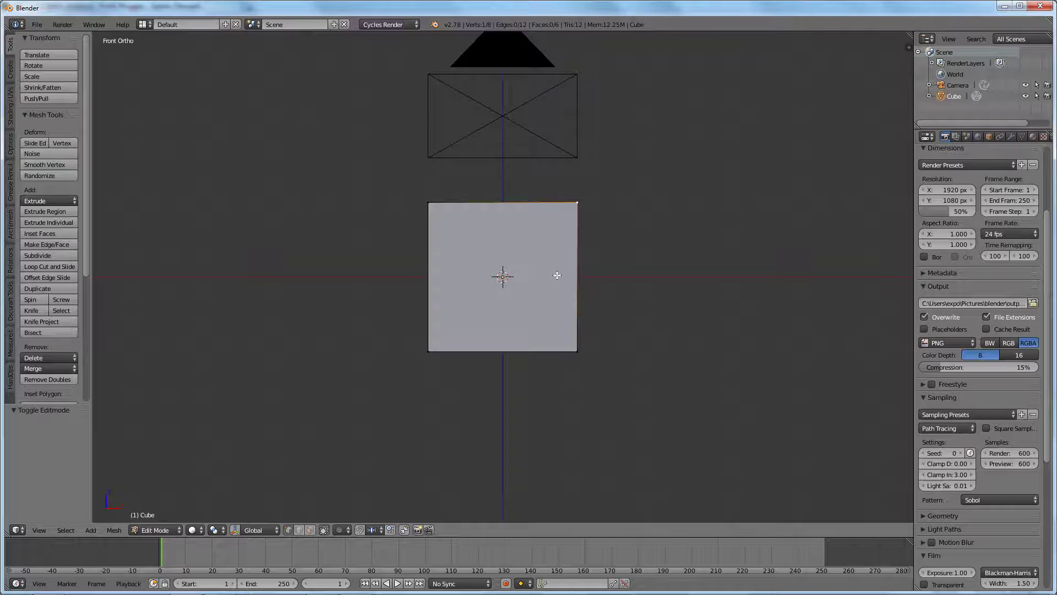
pyautogui.scroll(5, 522, 240)
pyautogui.scroll(-1, 522, 241)
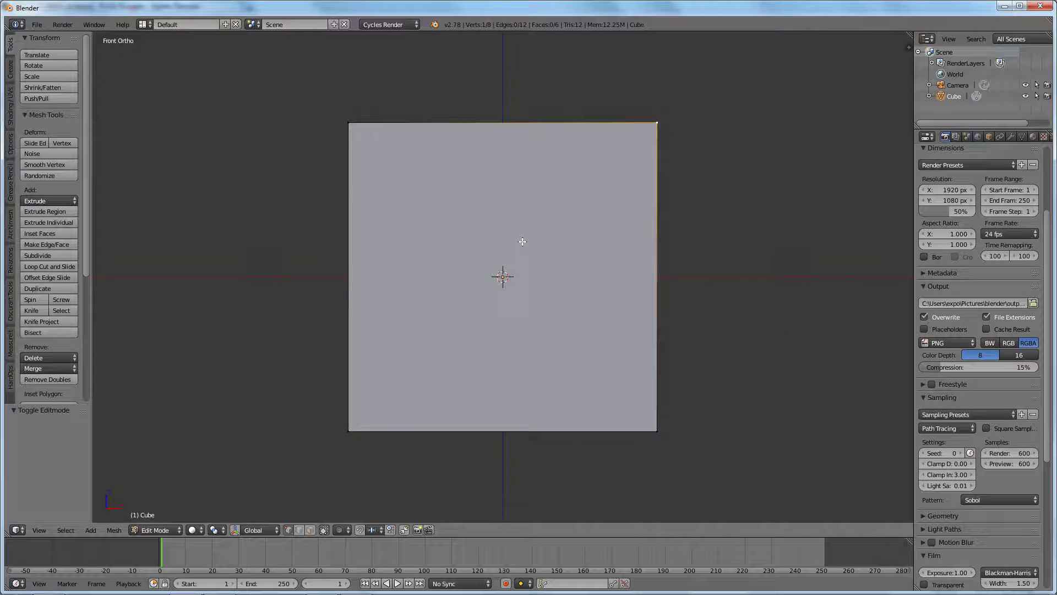
pyautogui.hotkey('ctrl', 'r')
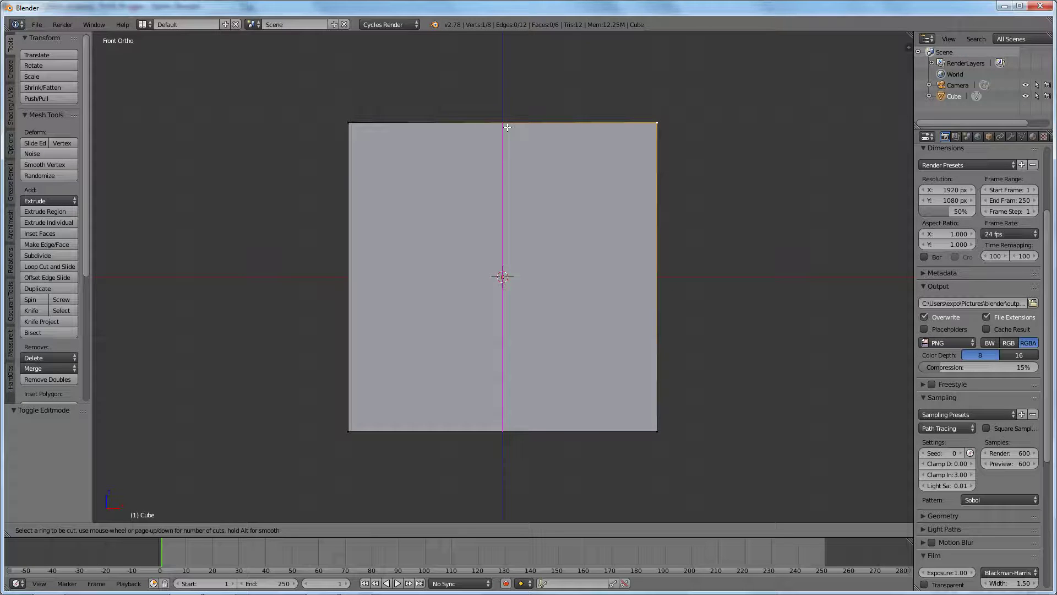
pyautogui.scroll(4, 507, 126)
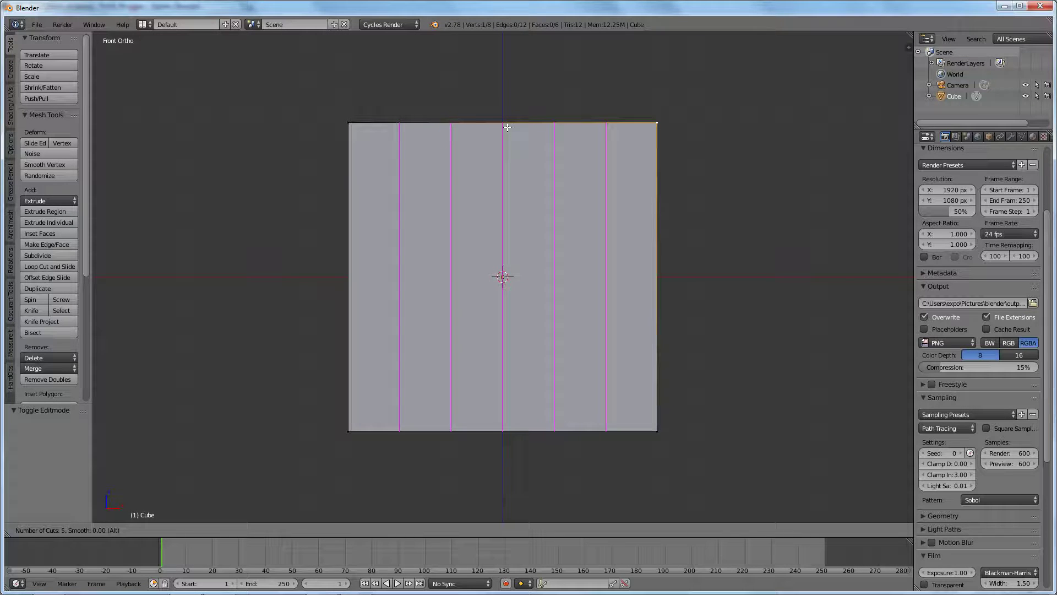
pyautogui.click(507, 126)
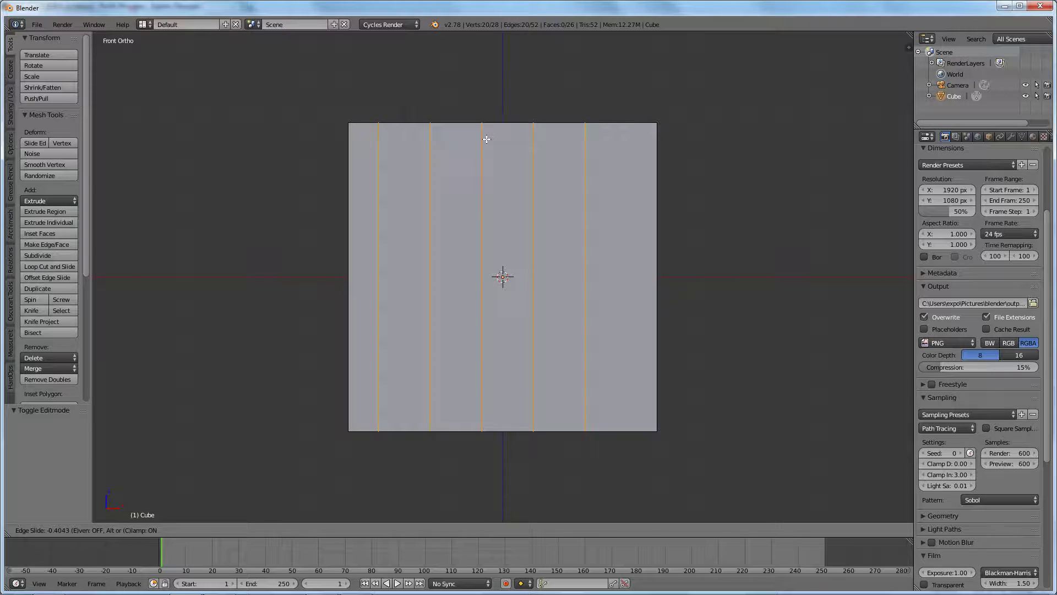
pyautogui.rightClick(486, 139)
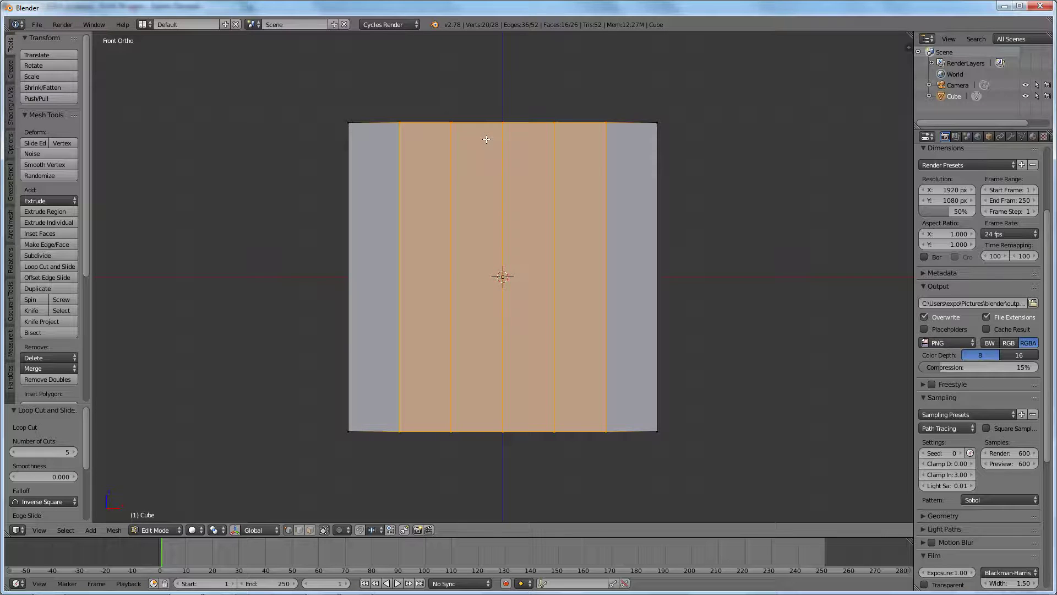
# - Add a second cube to the scene and move it about 3.16 units along X, beside the original
pyautogui.moveTo(685, 138); pyautogui.dragTo(702, 156, button='middle')
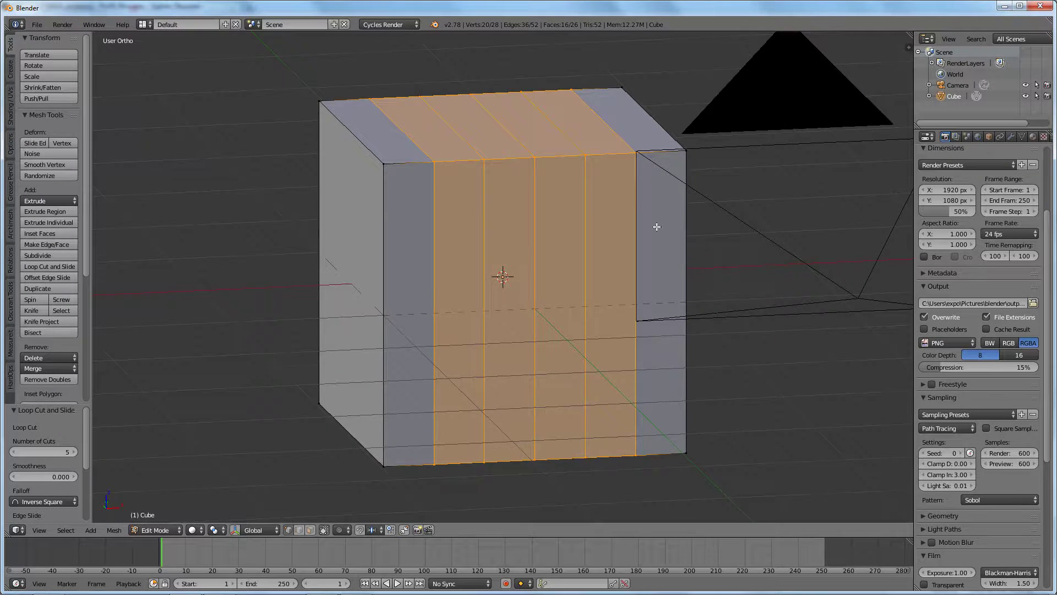
pyautogui.scroll(-5, 726, 219)
pyautogui.moveTo(699, 225)
pyautogui.mouseDown(button='middle')
pyautogui.moveTo(661, 231)
pyautogui.moveTo(707, 230)
pyautogui.moveTo(687, 236)
pyautogui.mouseUp(button='middle')
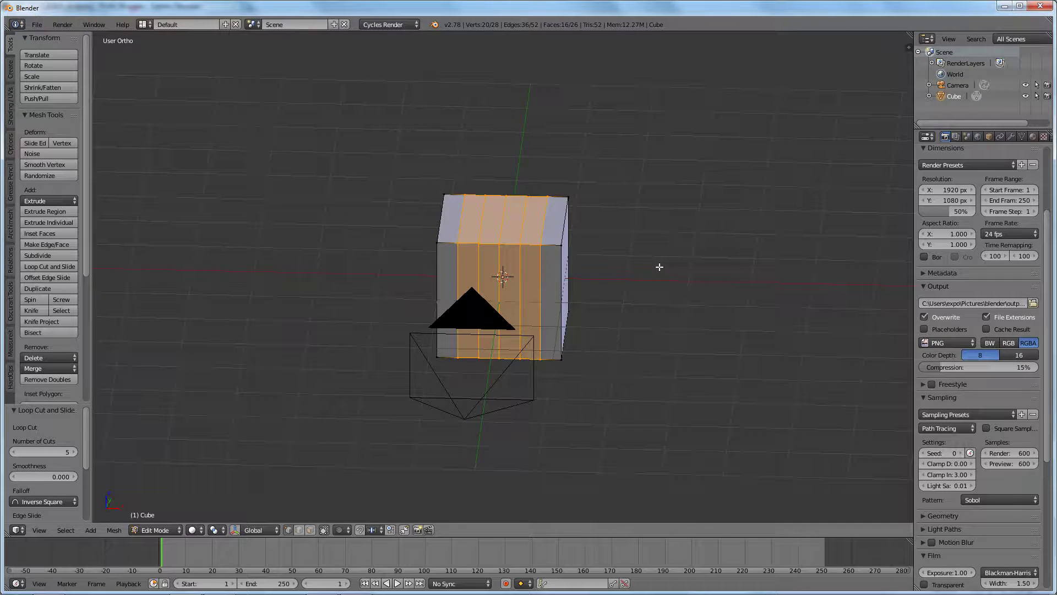
pyautogui.press('Tab')
pyautogui.press('space')
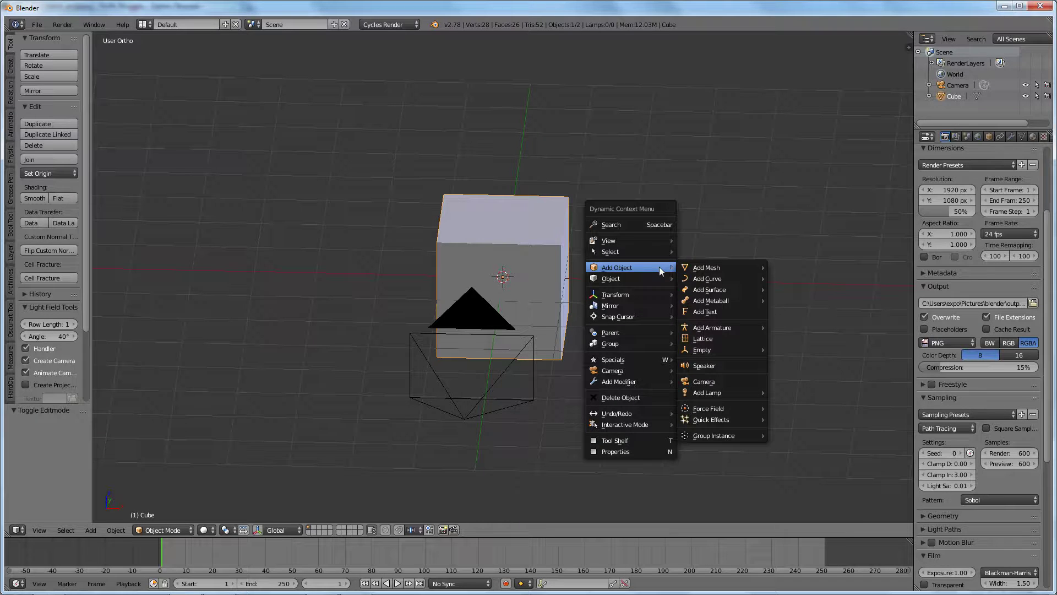
pyautogui.moveTo(712, 269)
pyautogui.click(794, 277)
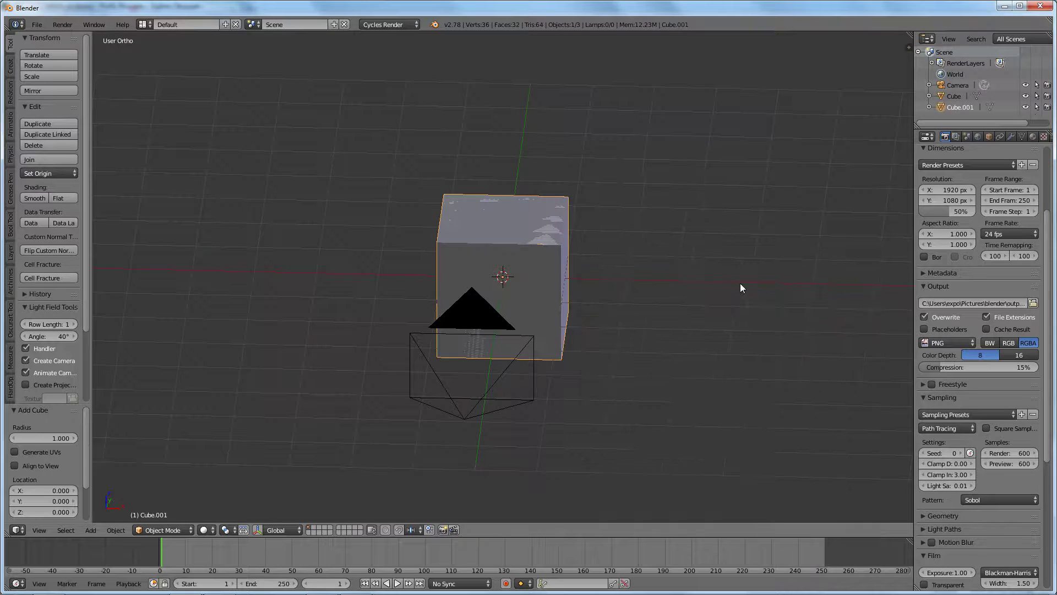
pyautogui.press('g')
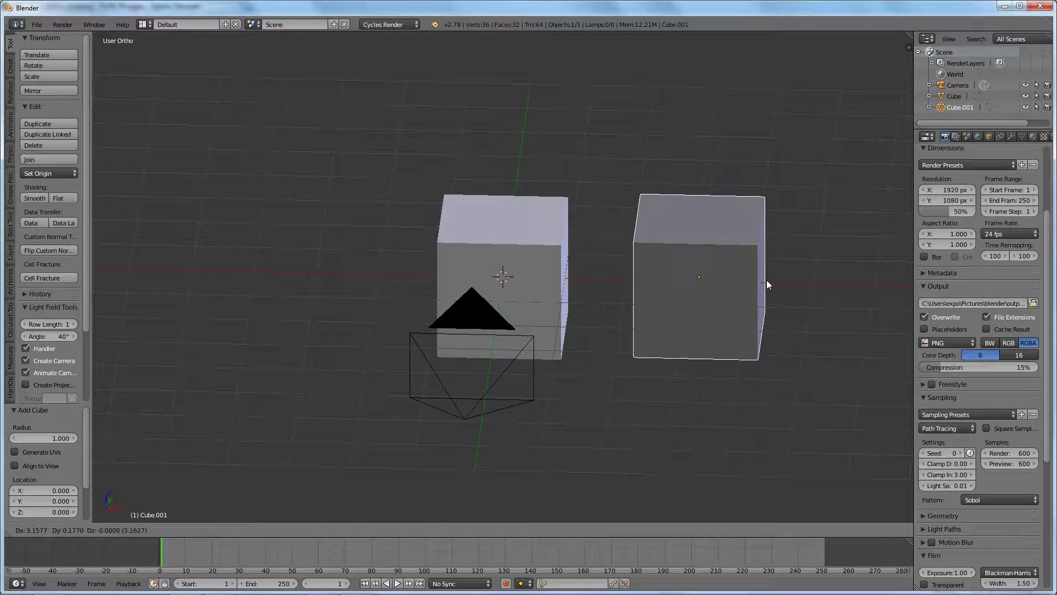
pyautogui.click(767, 280)
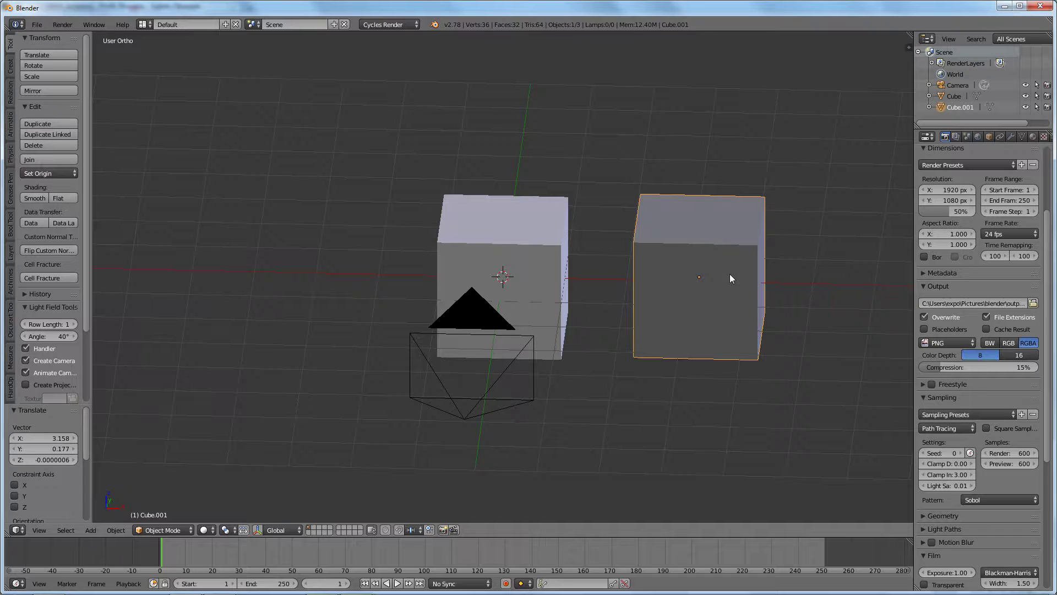
# - Subdivide the whole second cube twice, using one cut each time, and return to Object Mode
pyautogui.press('Tab')
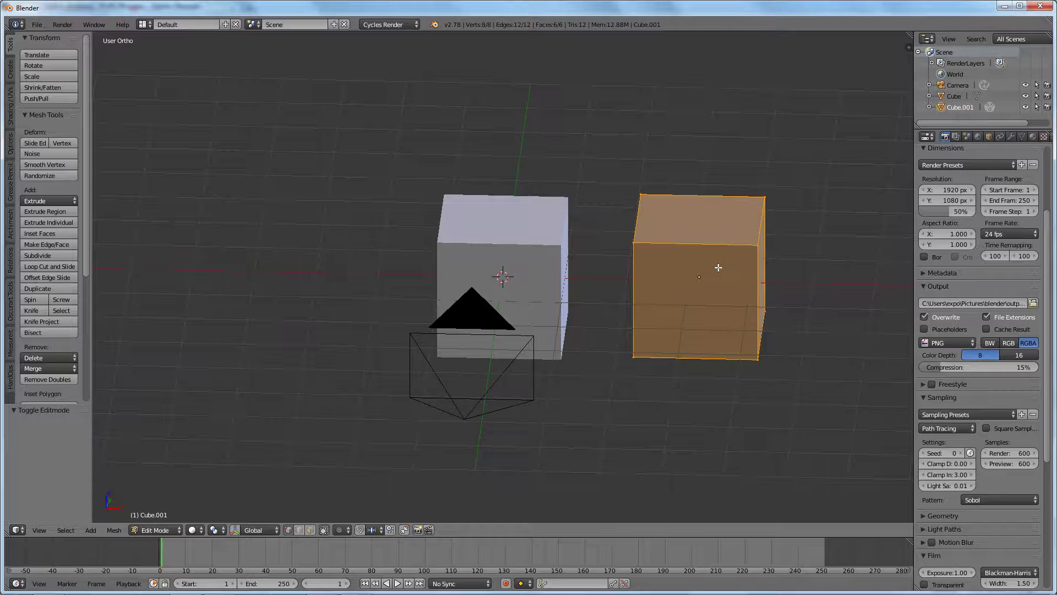
pyautogui.press('w')
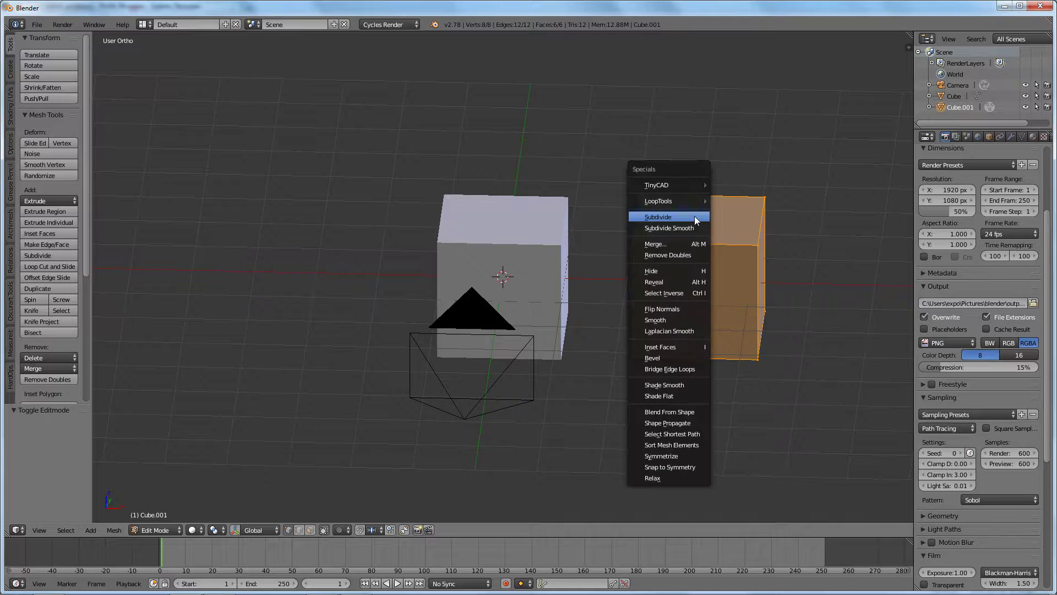
pyautogui.click(695, 216)
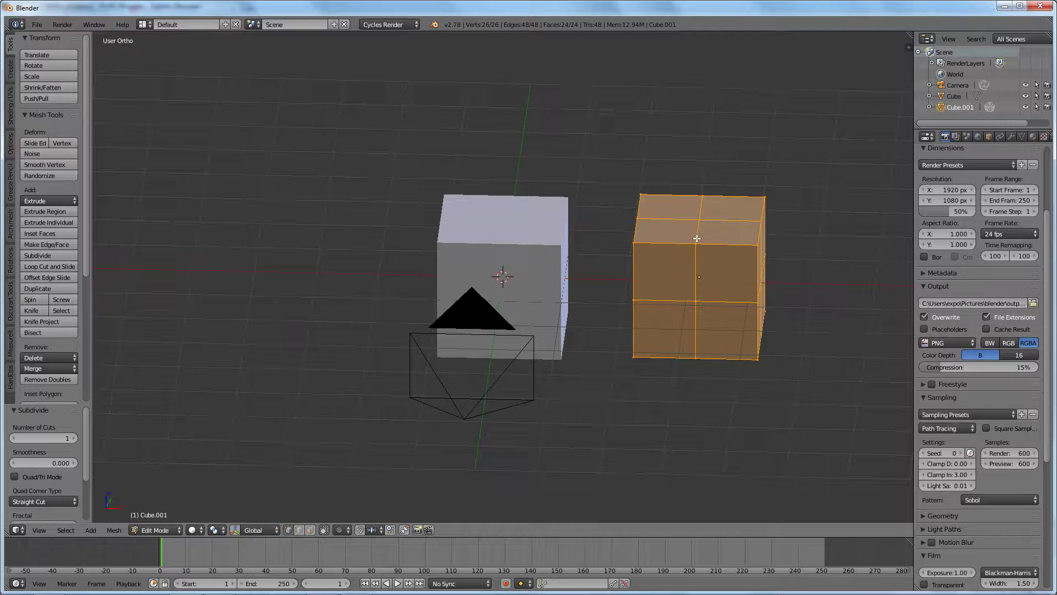
pyautogui.press('w')
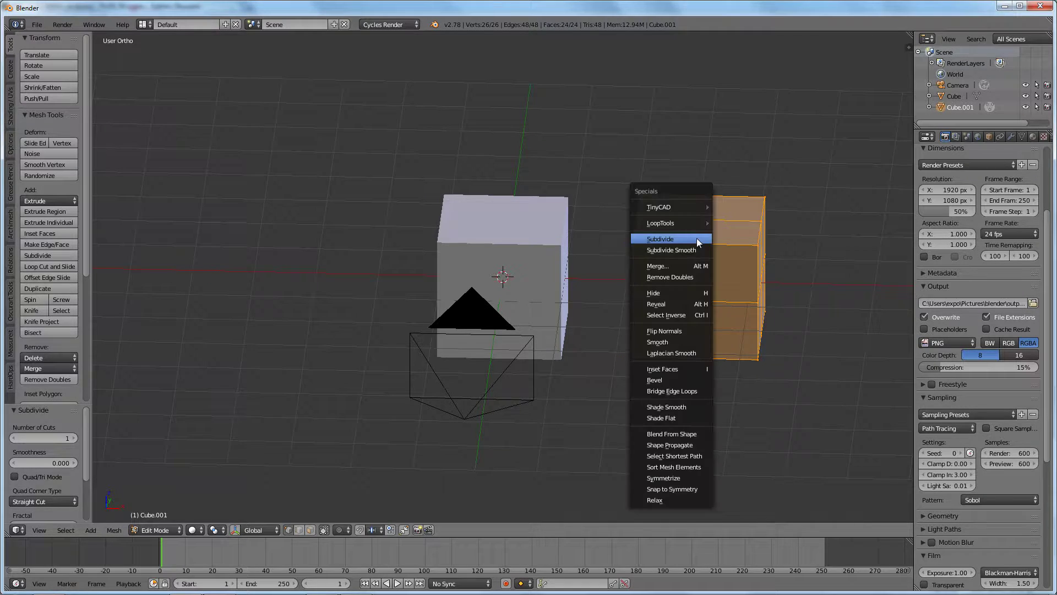
pyautogui.click(696, 238)
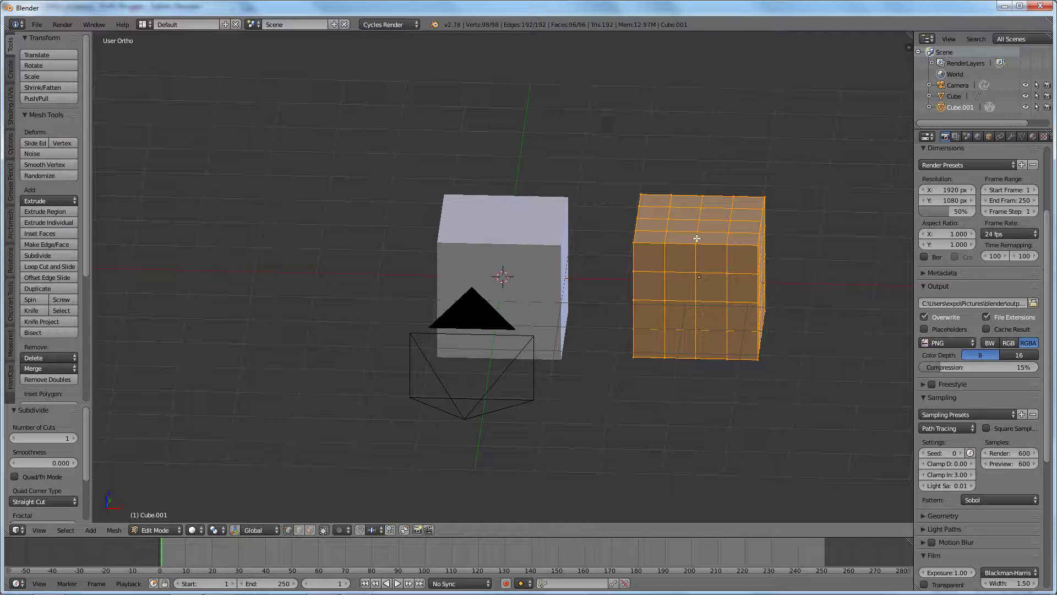
pyautogui.press('Tab')
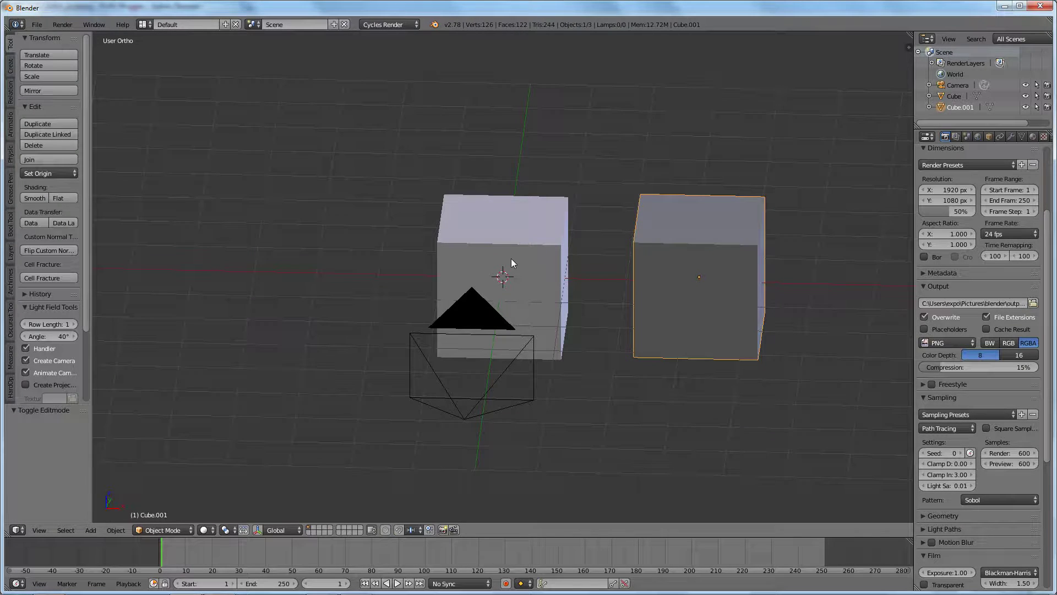
# - Compare the edge layout of the loop-cut cube with that of the subdivided cube from several angles
pyautogui.rightClick(528, 257)
pyautogui.press('Tab')
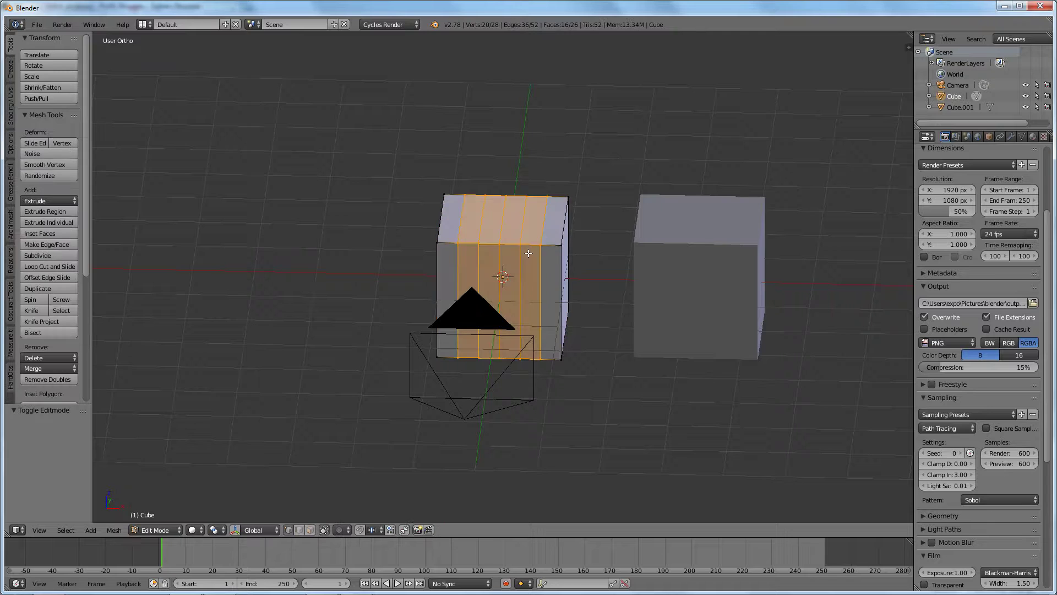
pyautogui.moveTo(529, 252)
pyautogui.mouseDown(button='middle')
pyautogui.moveTo(554, 240)
pyautogui.moveTo(526, 247)
pyautogui.mouseUp(button='middle')
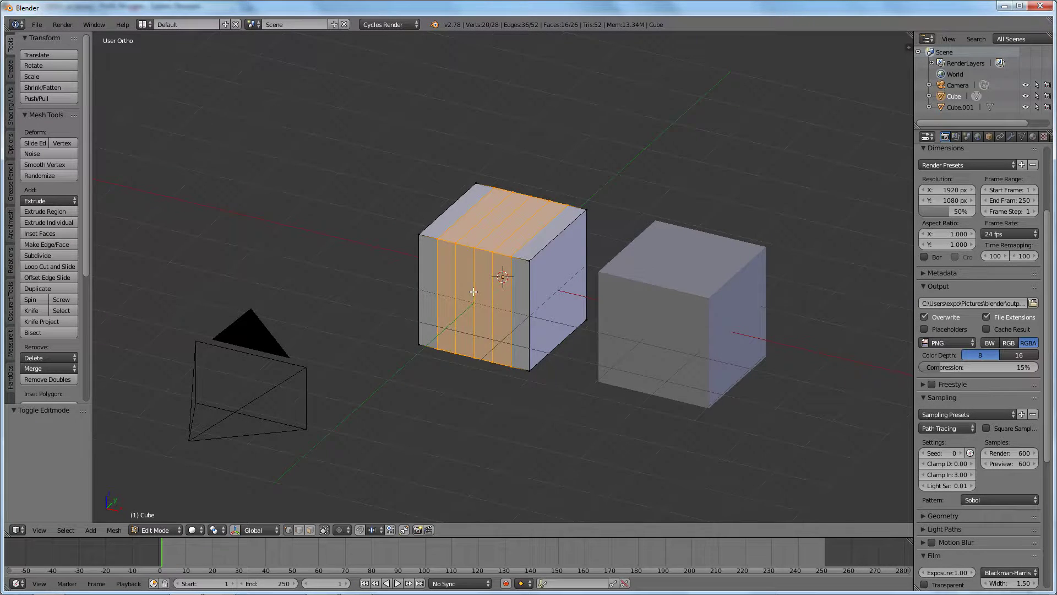
pyautogui.moveTo(474, 291)
pyautogui.mouseDown(button='middle')
pyautogui.moveTo(621, 276)
pyautogui.moveTo(460, 298)
pyautogui.moveTo(602, 286)
pyautogui.moveTo(551, 284)
pyautogui.moveTo(438, 312)
pyautogui.moveTo(483, 293)
pyautogui.mouseUp(button='middle')
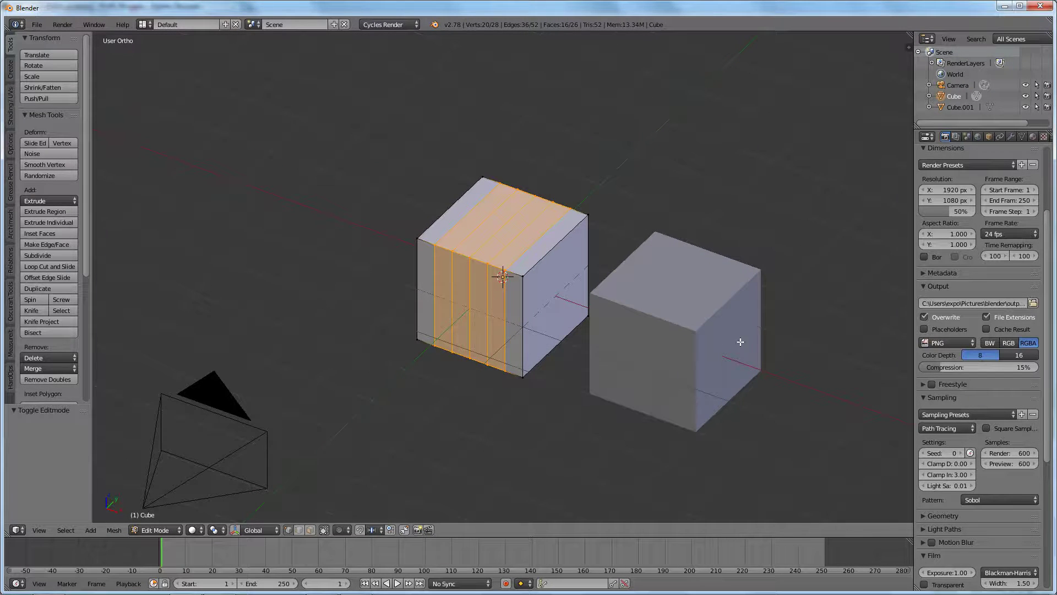
pyautogui.moveTo(666, 321); pyautogui.dragTo(699, 286, button='middle')
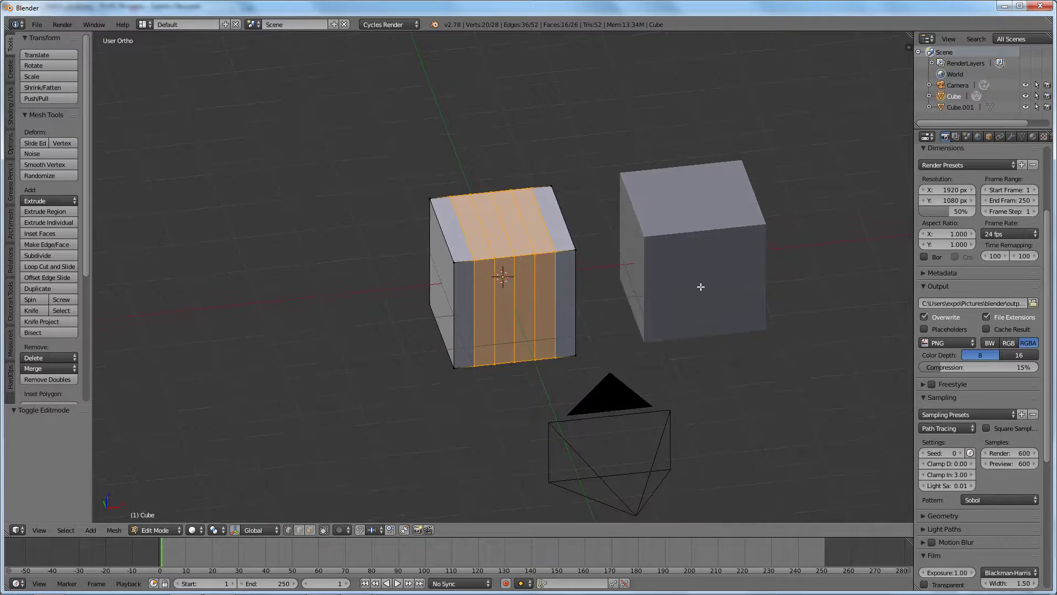
pyautogui.press('Tab')
pyautogui.rightClick(701, 251)
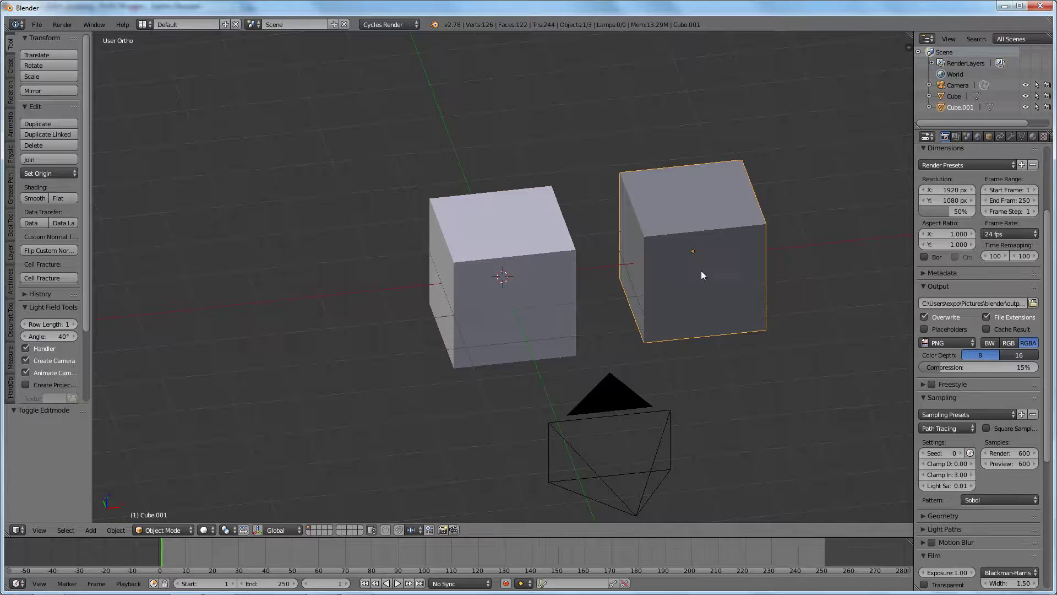
pyautogui.press('Tab')
pyautogui.moveTo(727, 283); pyautogui.dragTo(663, 265, button='middle')
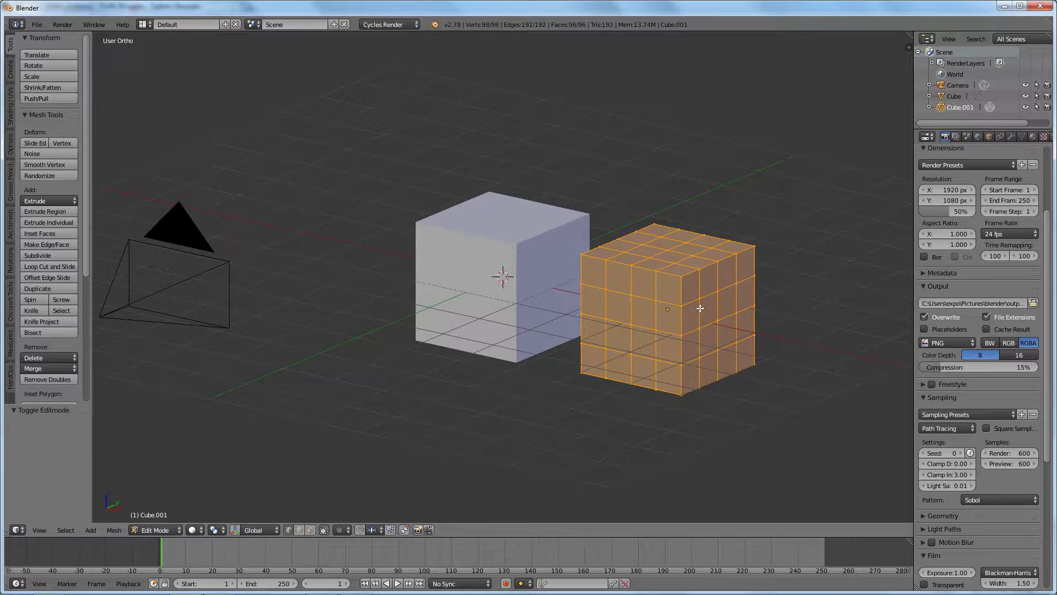
pyautogui.moveTo(715, 302)
pyautogui.mouseDown(button='middle')
pyautogui.moveTo(728, 361)
pyautogui.moveTo(710, 328)
pyautogui.moveTo(712, 300)
pyautogui.mouseUp(button='middle')
pyautogui.scroll(3, 712, 299)
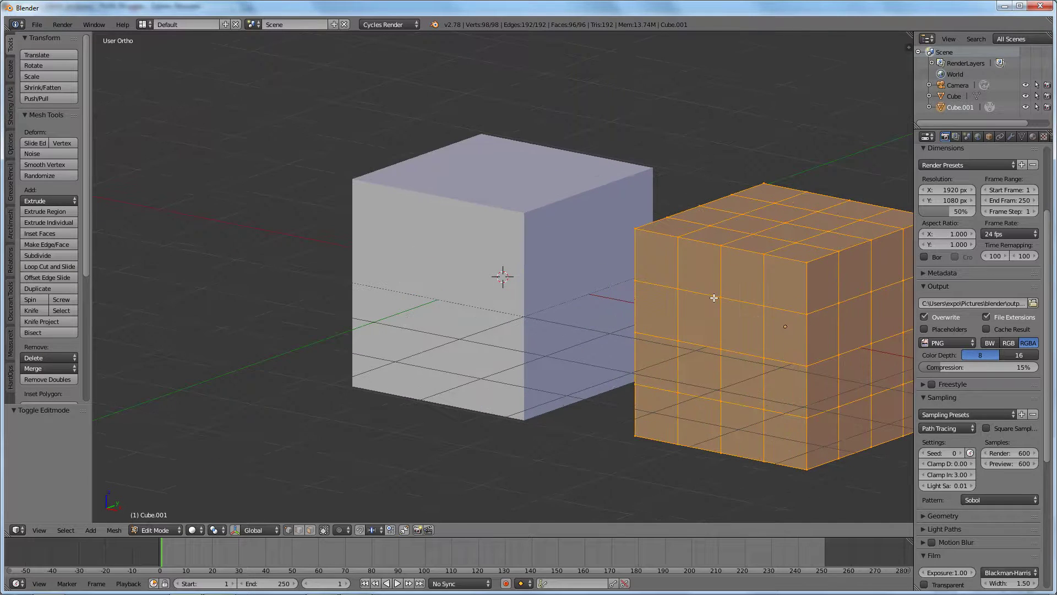
pyautogui.scroll(-3, 714, 298)
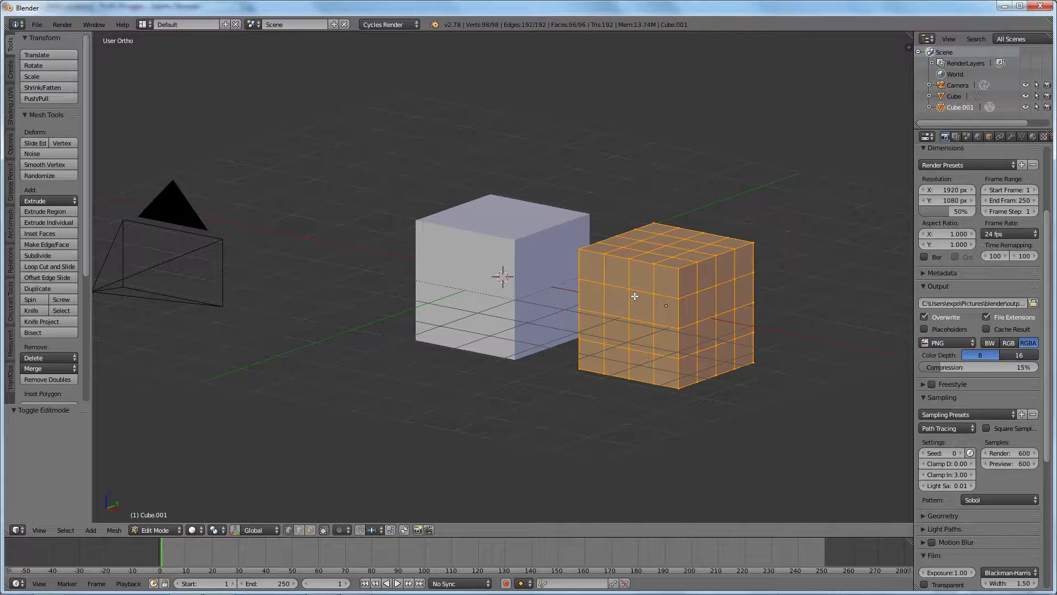
pyautogui.moveTo(563, 306); pyautogui.dragTo(632, 323, button='middle')
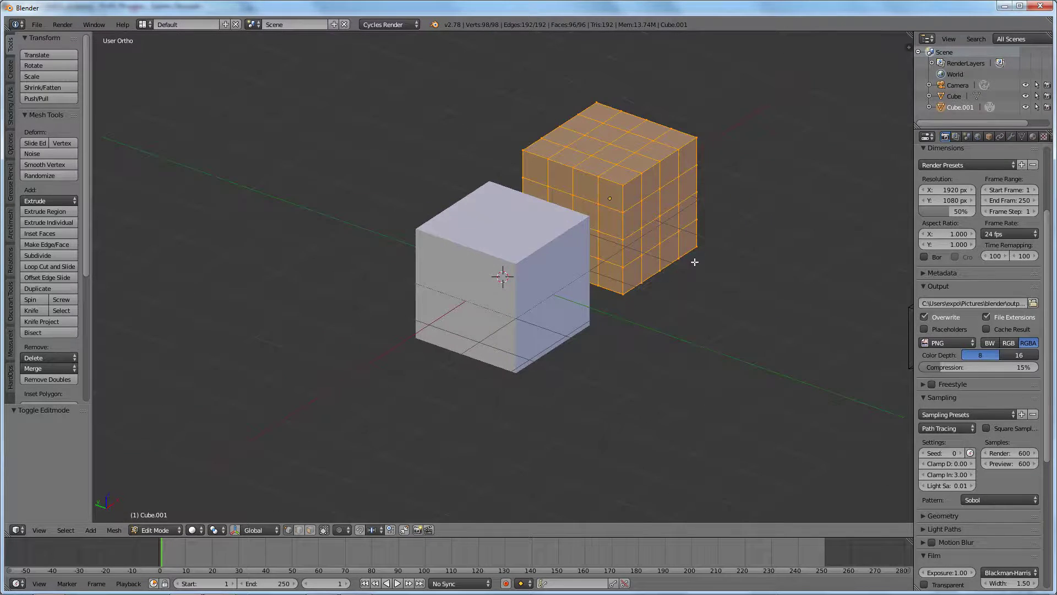
pyautogui.moveTo(692, 262); pyautogui.dragTo(584, 254, button='middle')
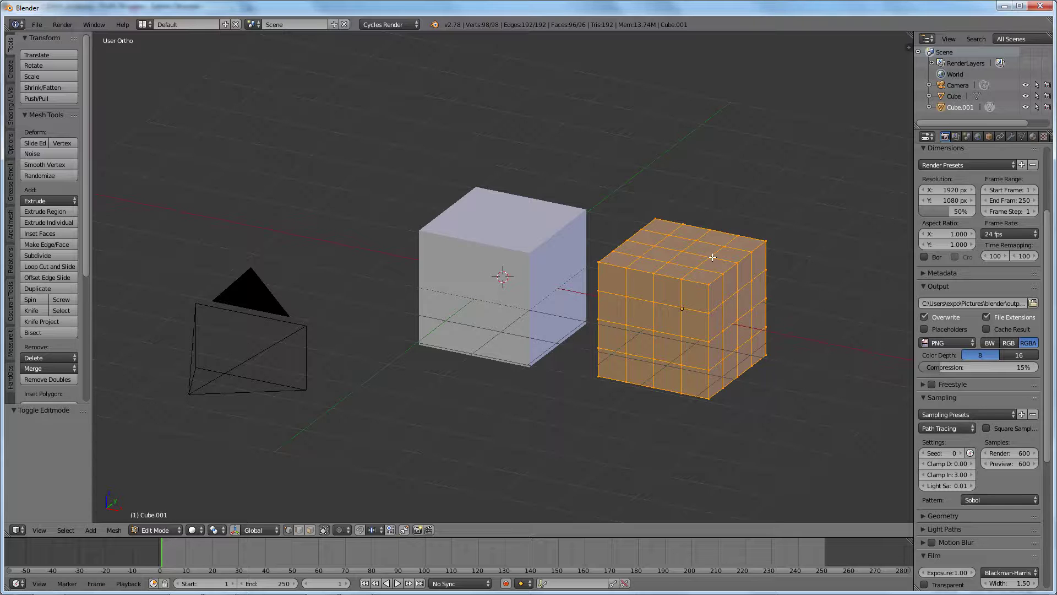
pyautogui.moveTo(660, 342); pyautogui.dragTo(569, 295, button='middle')
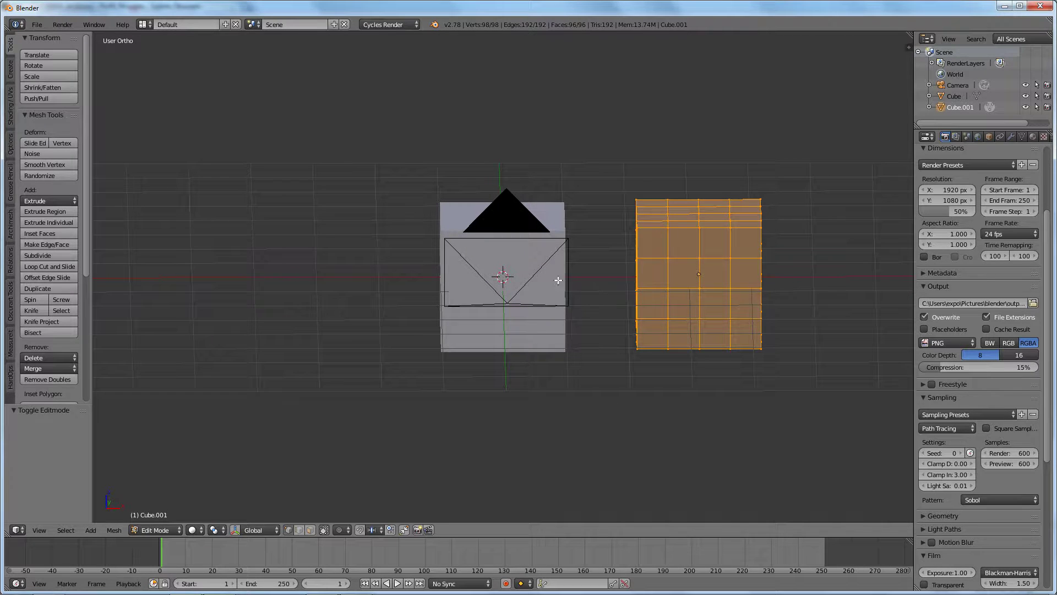
# - Leave Edit Mode and delete the subdivided second cube from the scene
pyautogui.press('Tab')
pyautogui.rightClick(548, 207)
pyautogui.rightClick(707, 235)
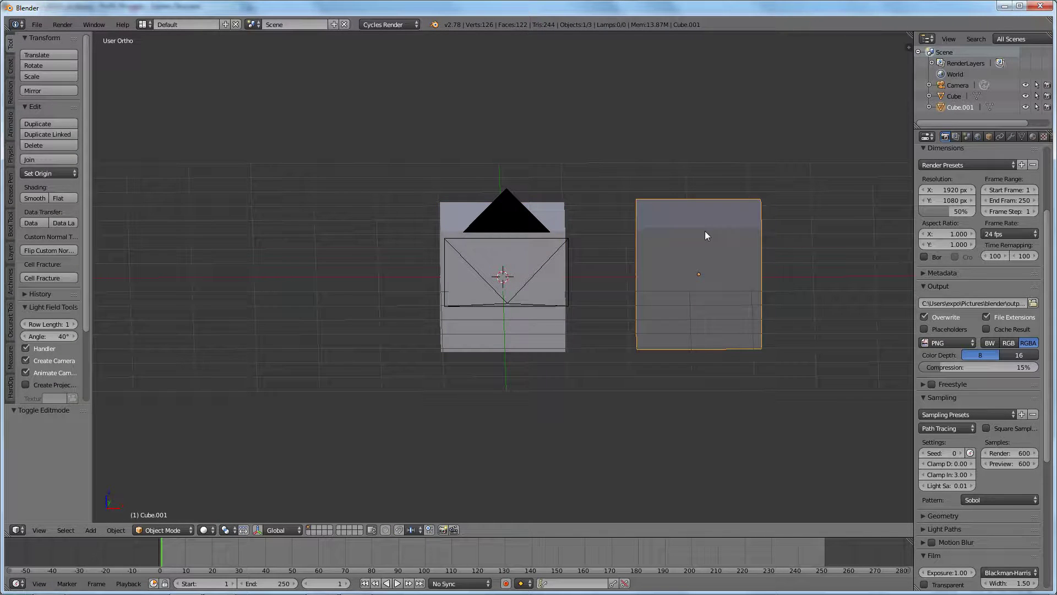
pyautogui.press('x')
pyautogui.click(698, 330)
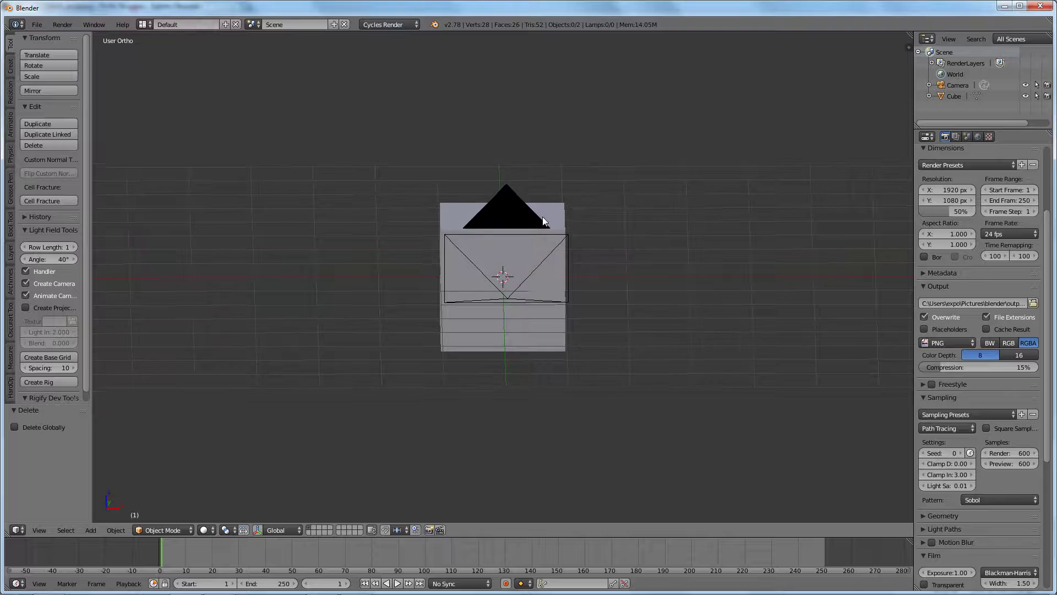
# - Select the original loop-cut cube and open its mesh for editing in a close-up view
pyautogui.moveTo(543, 217); pyautogui.dragTo(529, 242, button='middle')
pyautogui.rightClick(530, 237)
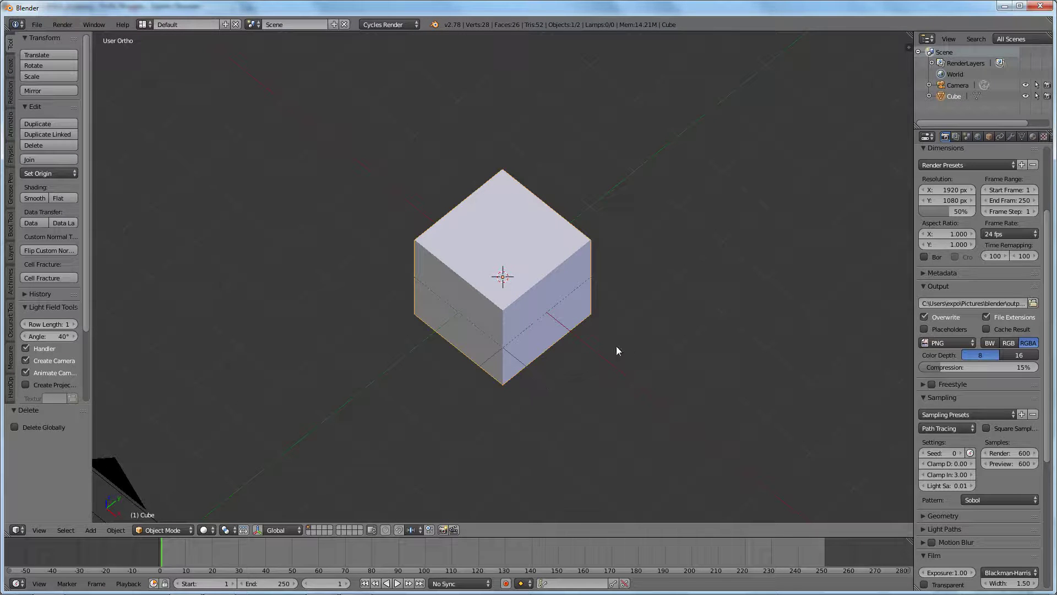
pyautogui.press('Tab')
pyautogui.scroll(4, 573, 331)
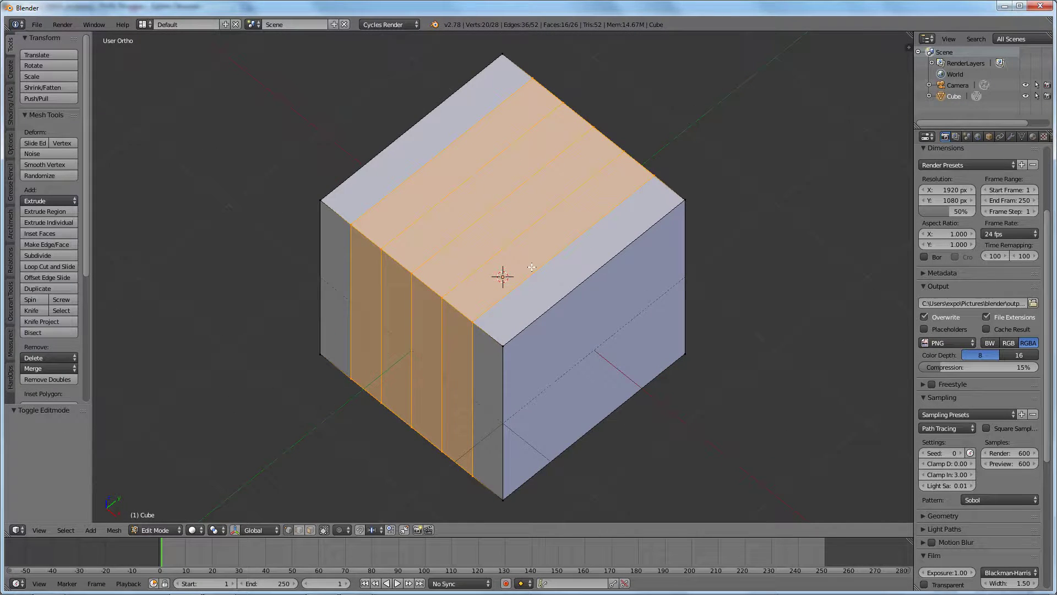
# - Add four evenly spaced loop cuts across the cube, crossing the existing loops, and leave them centered without sliding
pyautogui.scroll(-4, 531, 267)
pyautogui.moveTo(567, 309); pyautogui.dragTo(492, 245, button='middle')
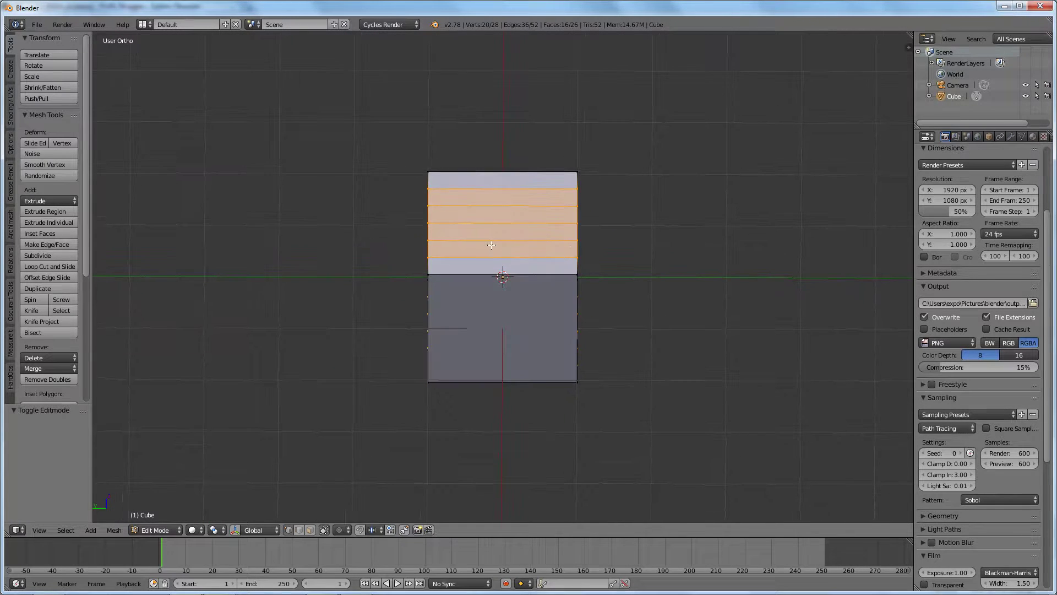
pyautogui.hotkey('ctrl', 'r')
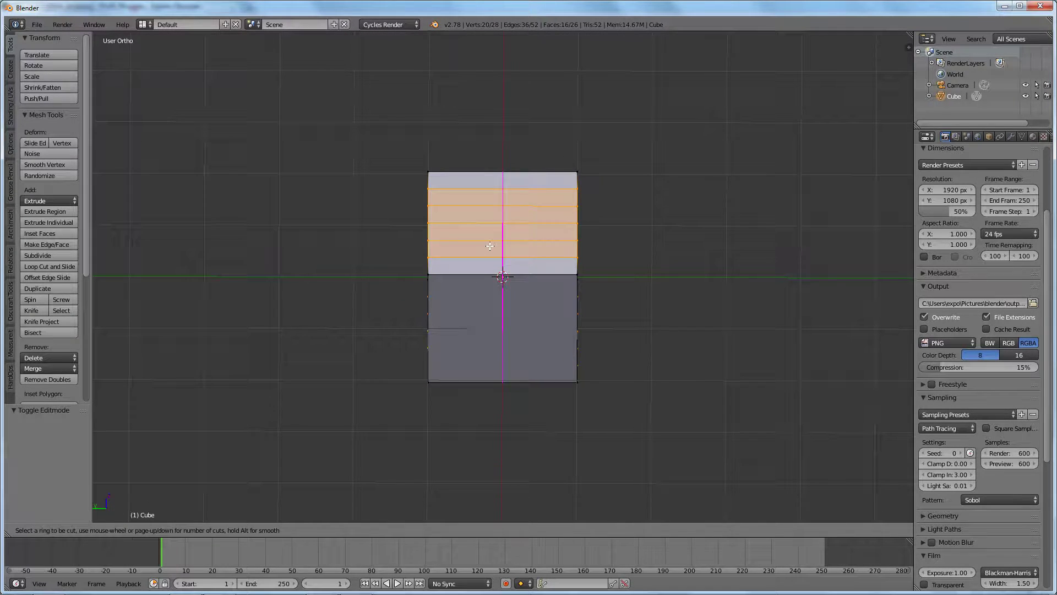
pyautogui.scroll(3, 490, 246)
pyautogui.click(490, 246)
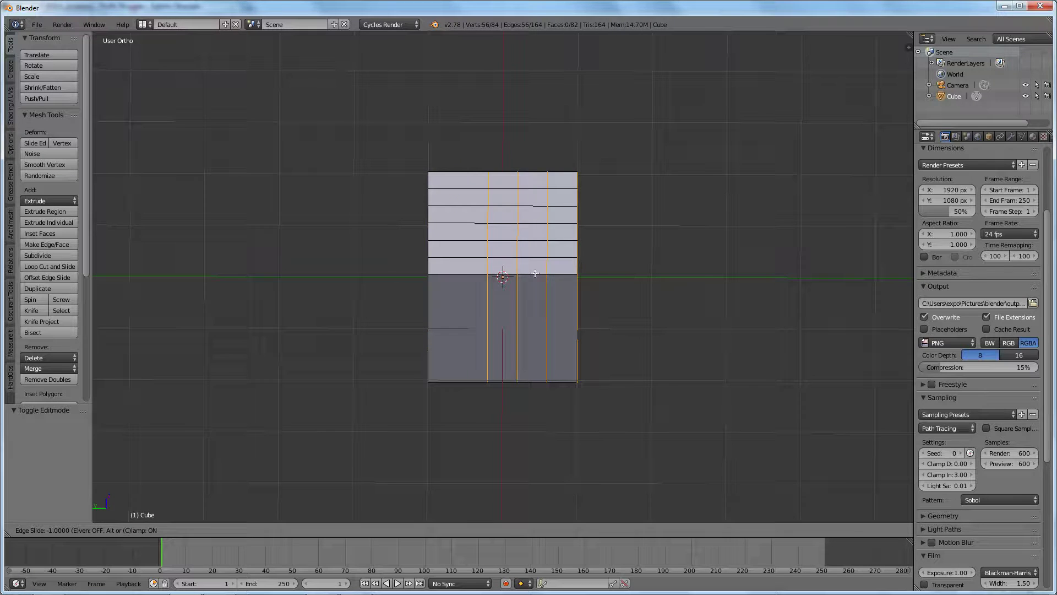
pyautogui.rightClick(490, 271)
pyautogui.moveTo(528, 266); pyautogui.dragTo(506, 245, button='middle')
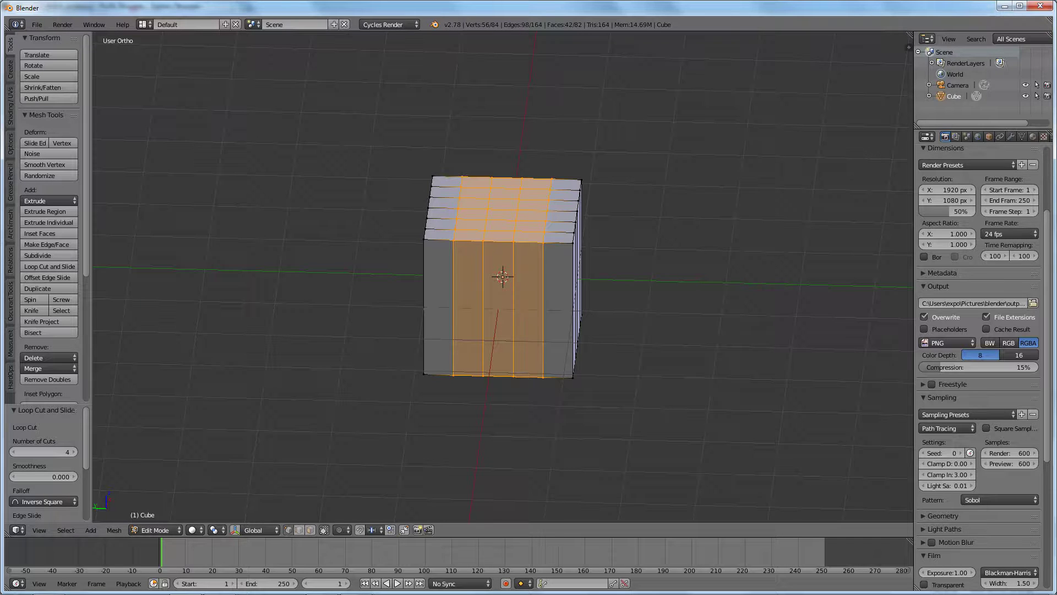
# - Return to Object Mode and add a Subdivision Surface modifier to the cube with 3 viewport subdivisions
pyautogui.press('Tab')
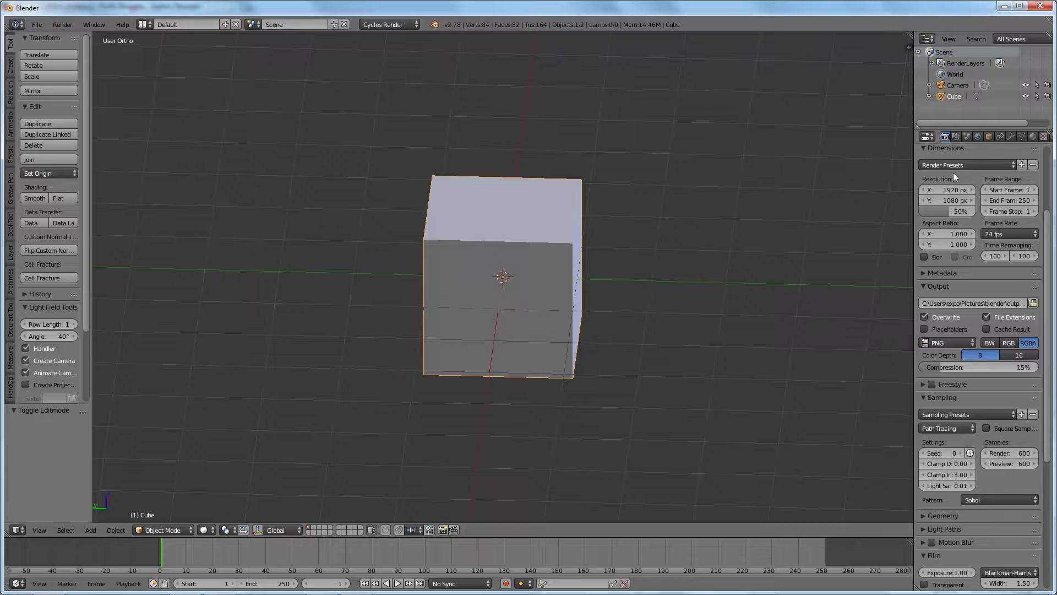
pyautogui.click(1013, 137)
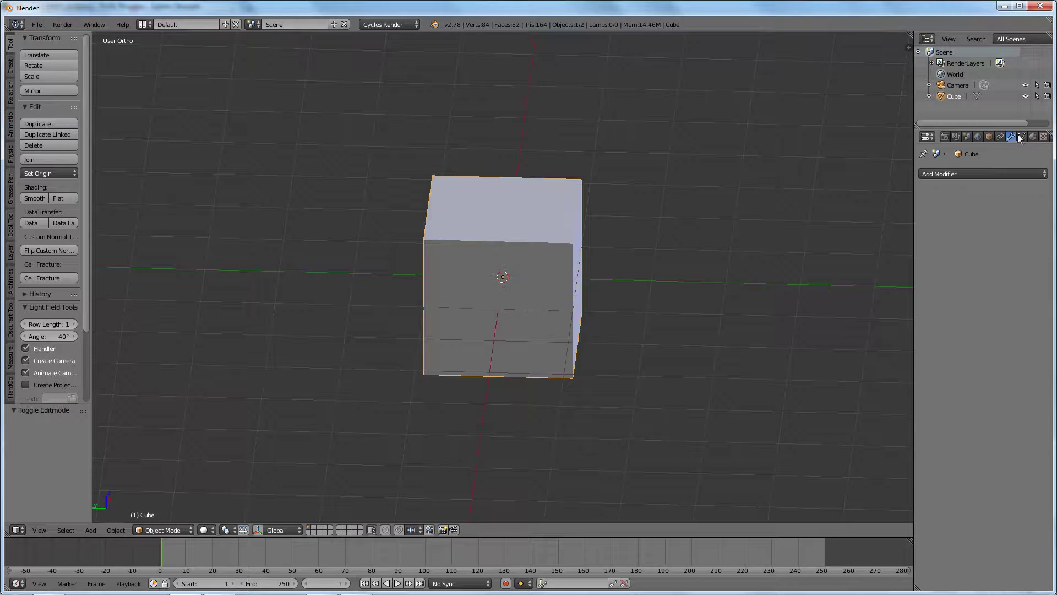
pyautogui.click(944, 174)
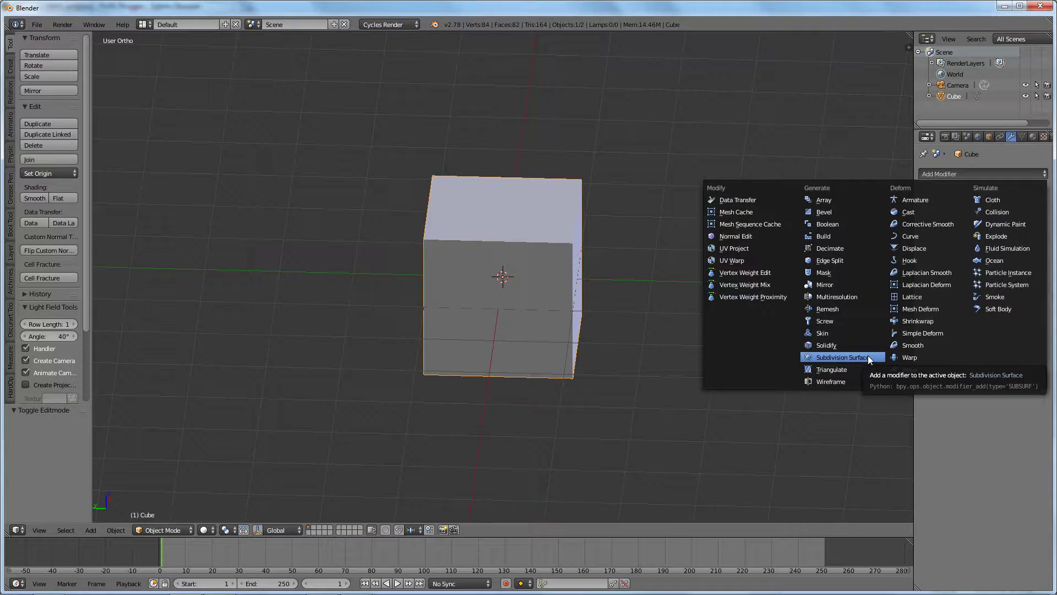
pyautogui.click(842, 357)
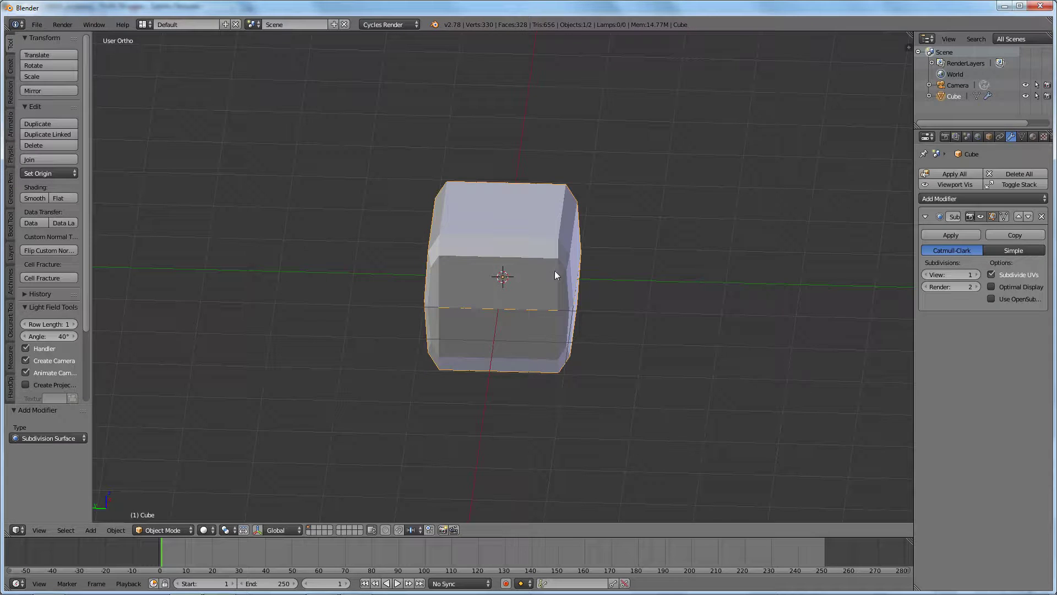
pyautogui.moveTo(547, 279)
pyautogui.mouseDown(button='middle')
pyautogui.moveTo(628, 266)
pyautogui.moveTo(609, 246)
pyautogui.moveTo(574, 253)
pyautogui.moveTo(628, 257)
pyautogui.moveTo(554, 279)
pyautogui.mouseUp(button='middle')
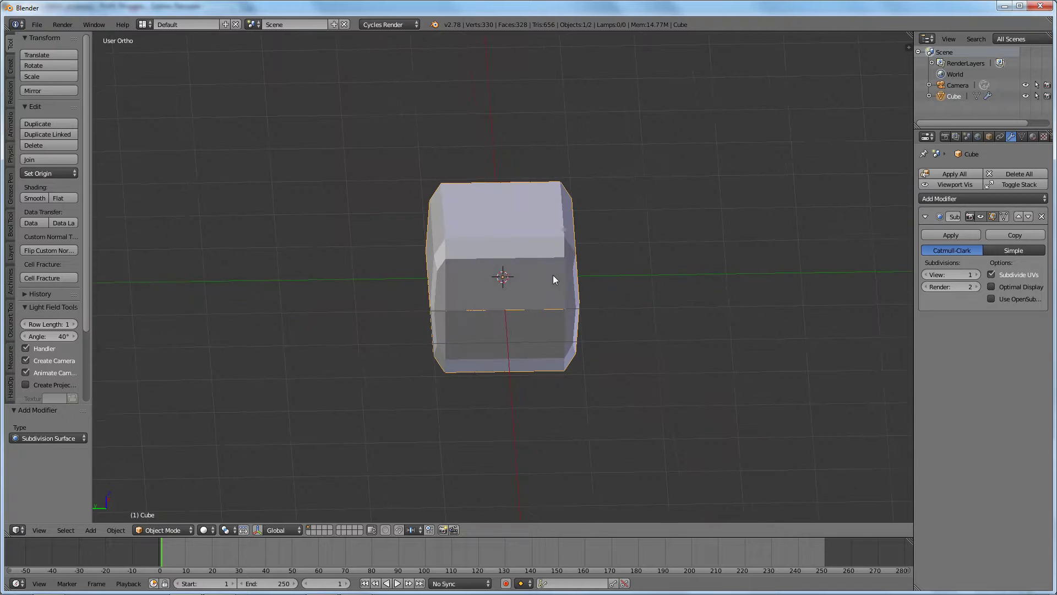
pyautogui.click(978, 274)
pyautogui.click(977, 274)
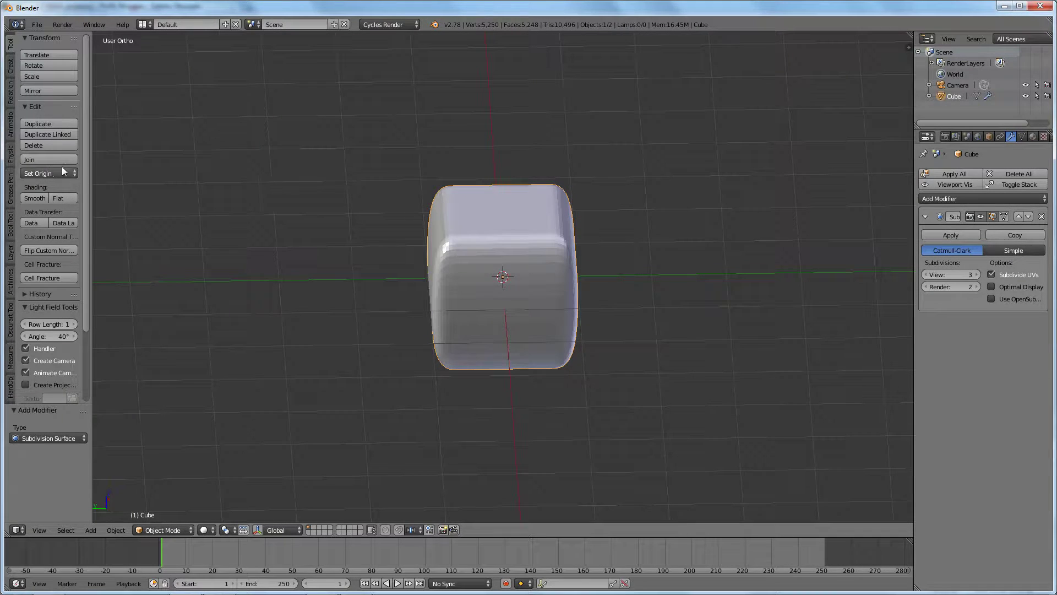
# - Shade the cube smooth, raise the modifier's viewport subdivisions to 4, and inspect the rounded edges
pyautogui.click(29, 198)
pyautogui.moveTo(441, 237); pyautogui.dragTo(567, 225, button='middle')
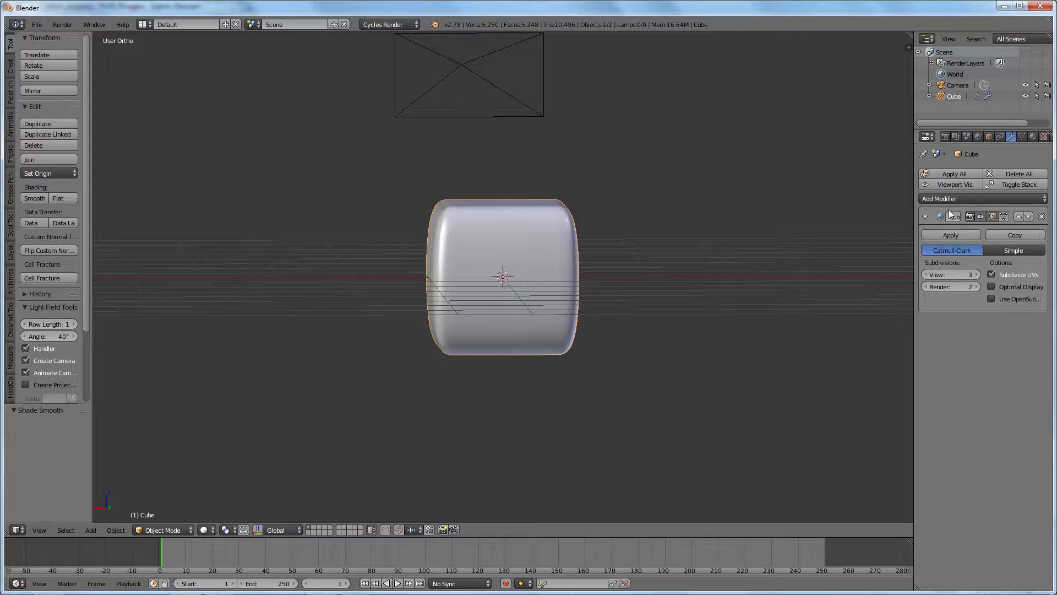
pyautogui.click(978, 274)
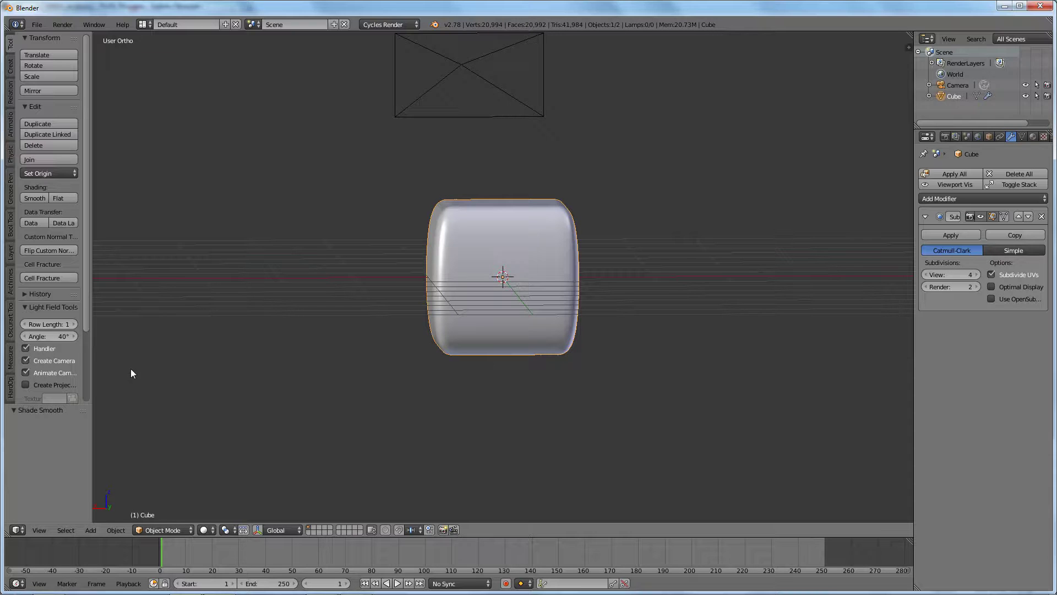
pyautogui.moveTo(505, 299); pyautogui.dragTo(477, 266, button='middle')
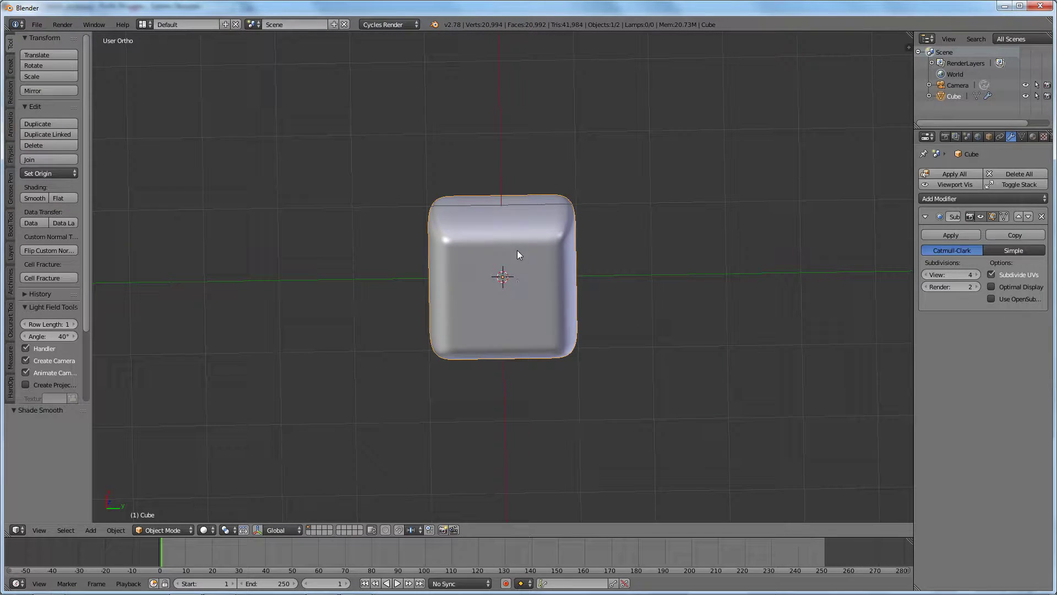
pyautogui.moveTo(634, 235); pyautogui.dragTo(521, 348, button='middle')
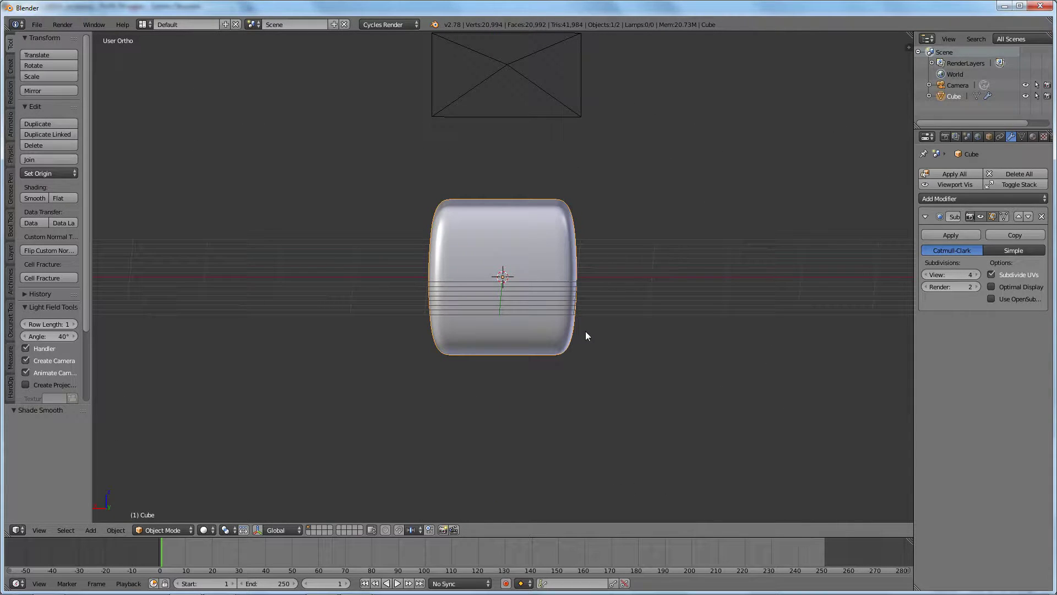
# - In Edit Mode, replace the current selection with the cube's bottom row of vertices, box-selected in front view
pyautogui.press('Tab')
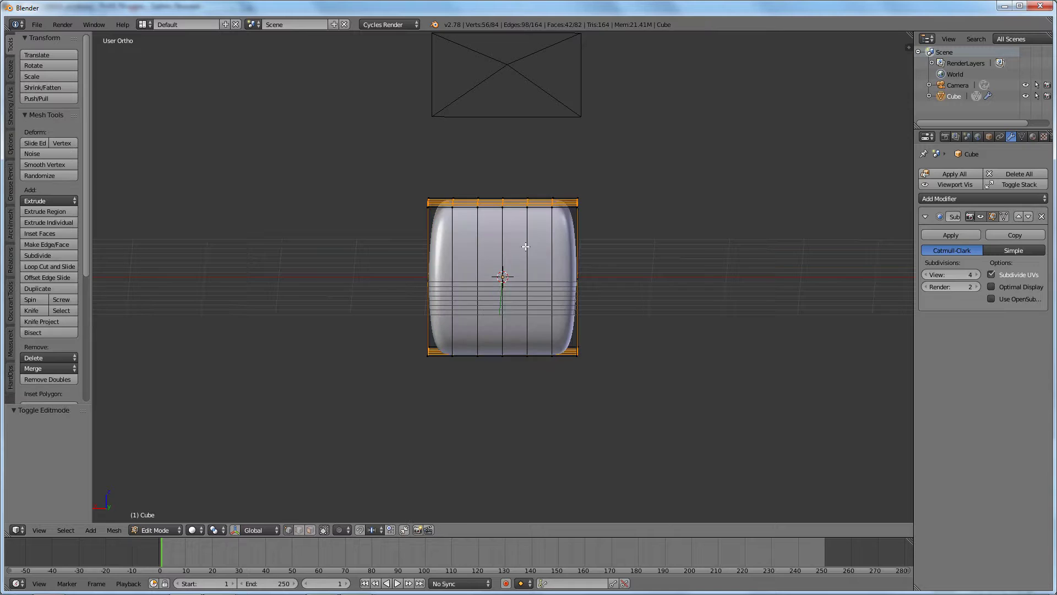
pyautogui.moveTo(493, 347); pyautogui.dragTo(431, 342, button='middle')
pyautogui.press('KP_1')
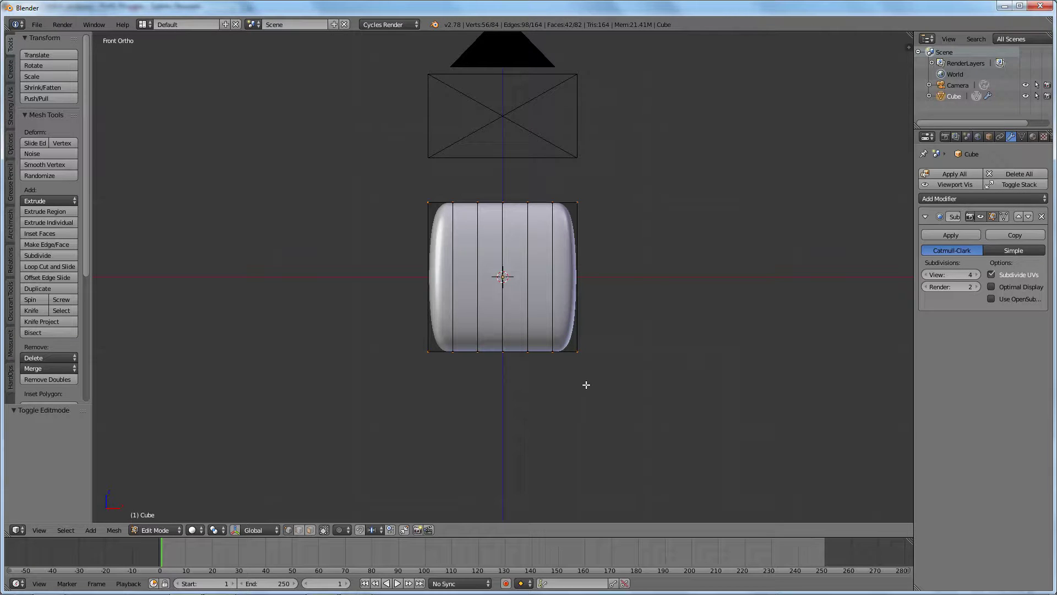
pyautogui.moveTo(611, 371)
pyautogui.mouseDown(button='middle')
pyautogui.moveTo(649, 355)
pyautogui.moveTo(610, 350)
pyautogui.mouseUp(button='middle')
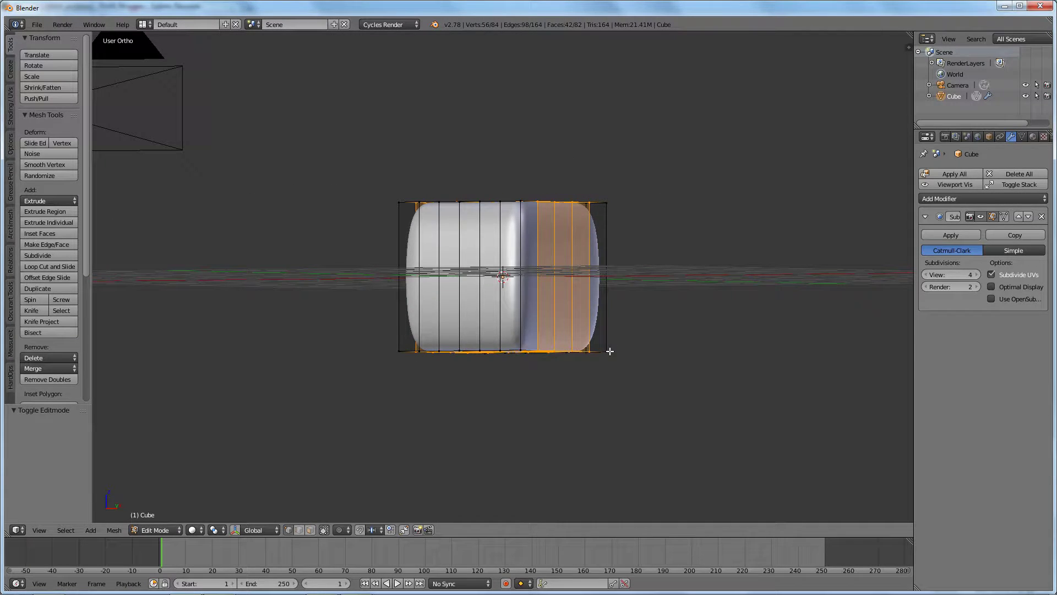
pyautogui.press('KP_1')
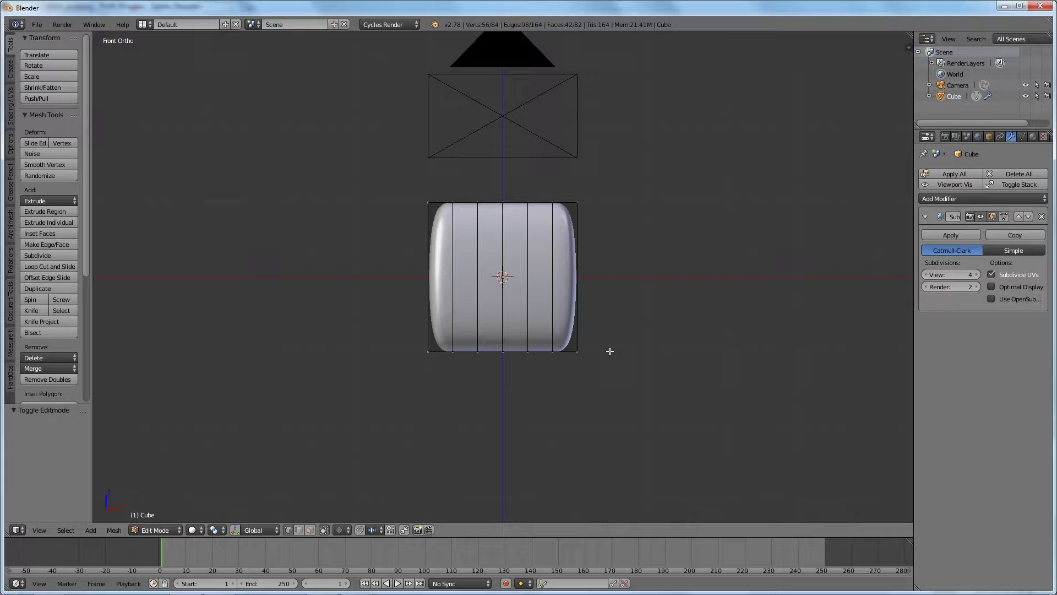
pyautogui.press('a')
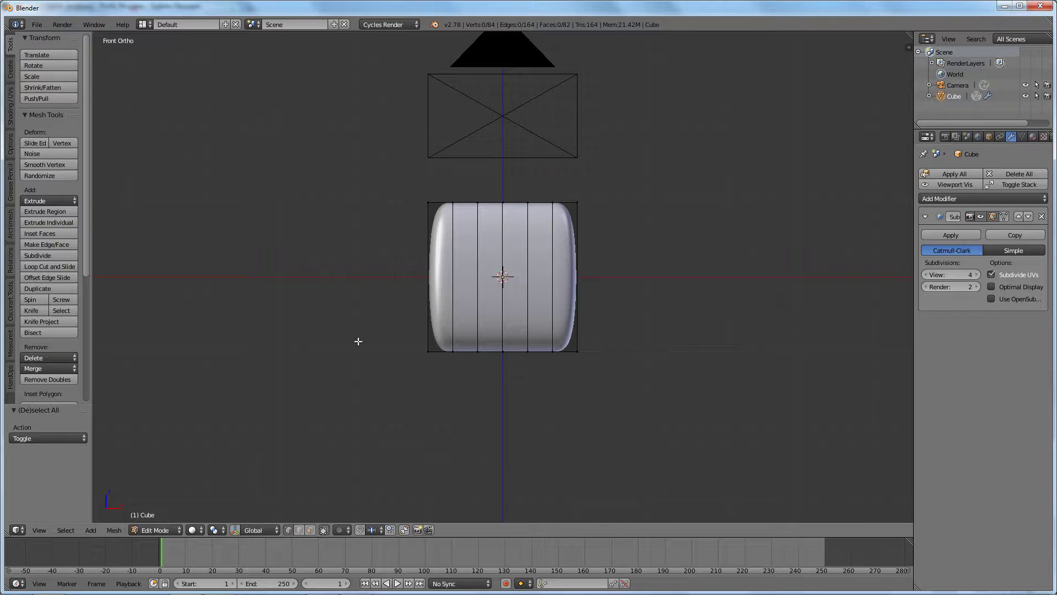
pyautogui.press('b')
pyautogui.moveTo(383, 333); pyautogui.dragTo(648, 397)
pyautogui.moveTo(512, 264); pyautogui.dragTo(515, 297, button='middle')
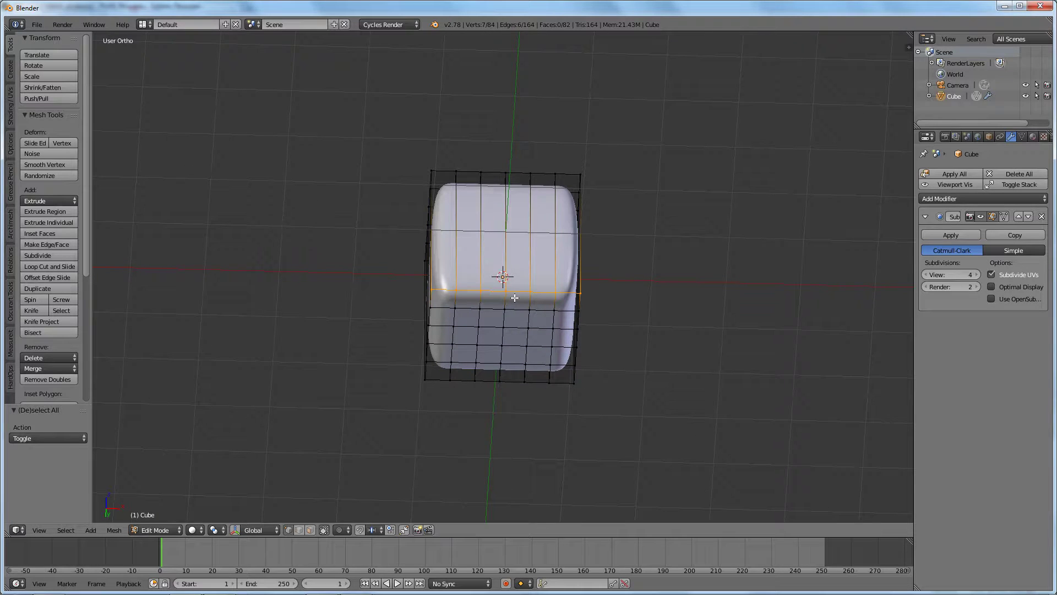
# - Allow selecting hidden geometry through the mesh and box-select all vertices of the cube's bottom side in front view
pyautogui.click(322, 532)
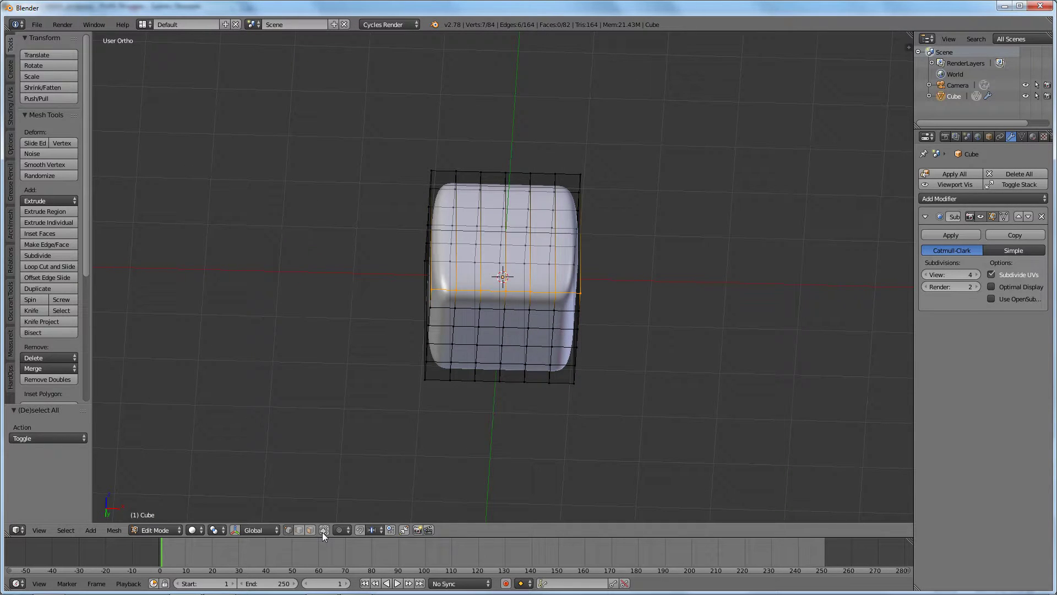
pyautogui.press('KP_1')
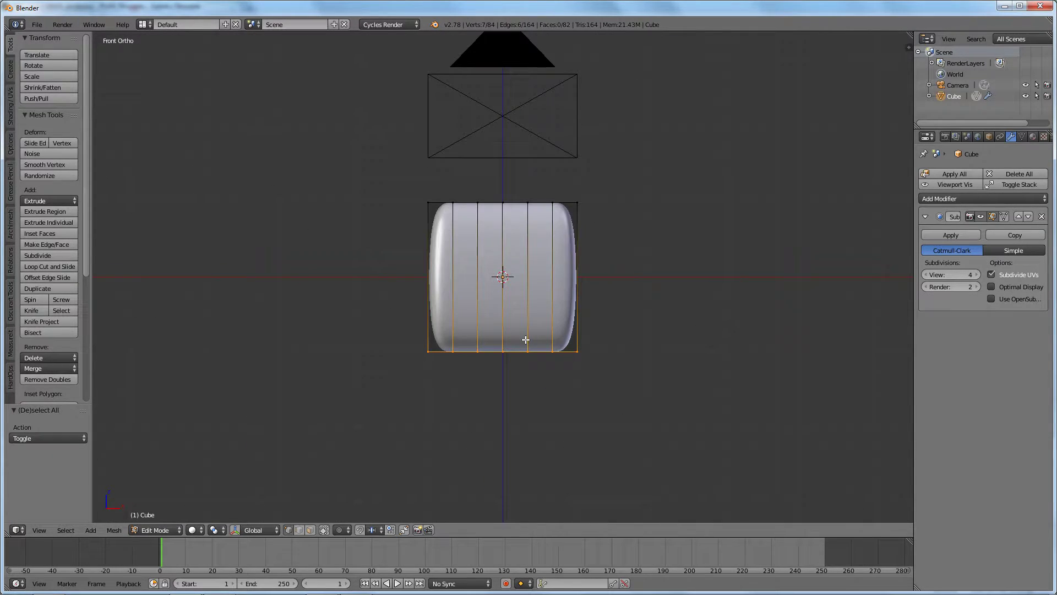
pyautogui.press('b')
pyautogui.moveTo(401, 334); pyautogui.dragTo(664, 390)
pyautogui.moveTo(541, 366); pyautogui.dragTo(514, 362, button='middle')
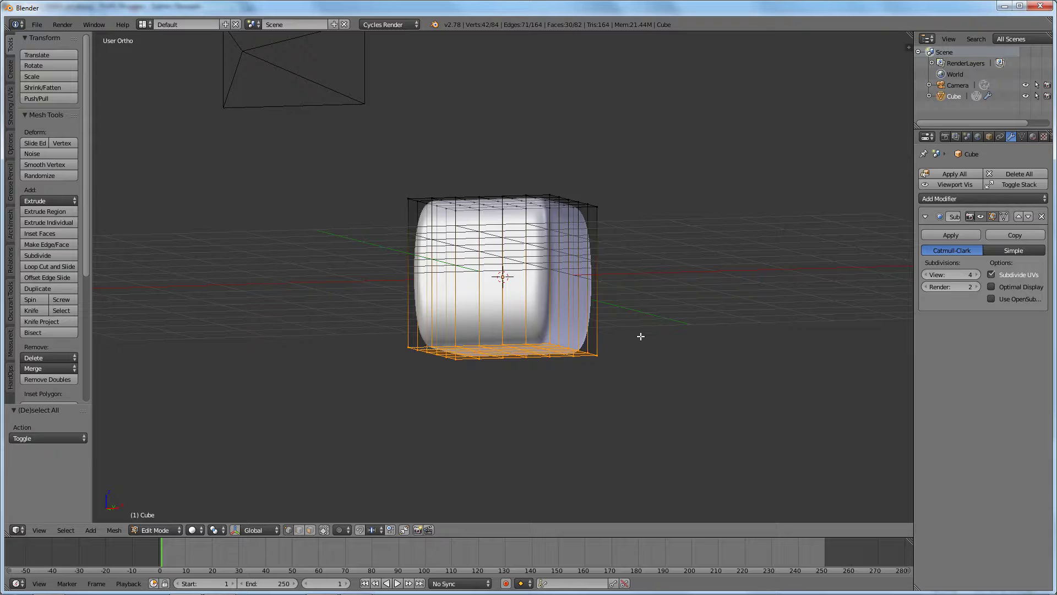
pyautogui.press('KP_1')
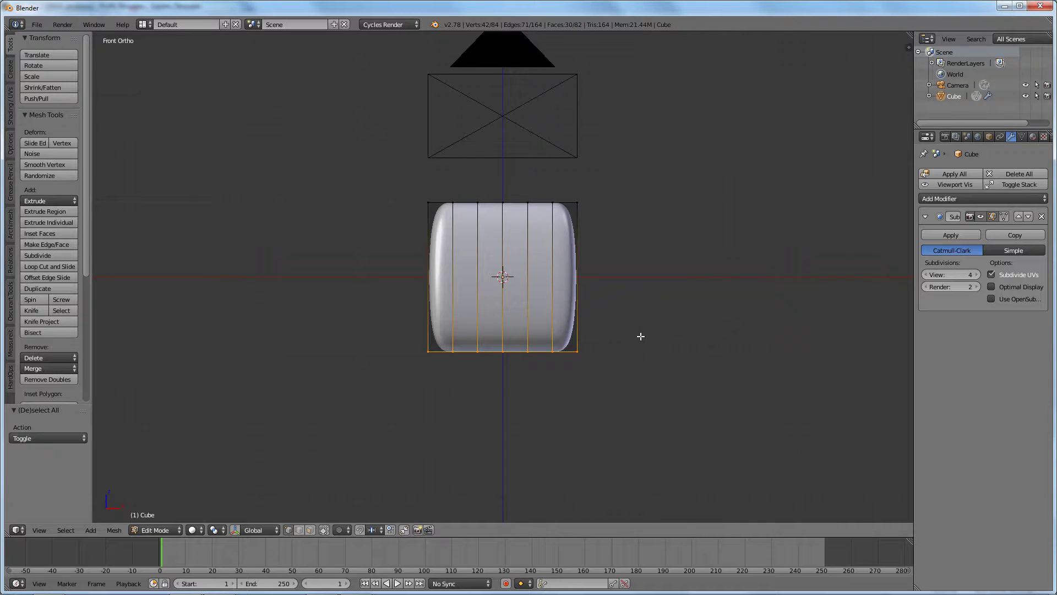
# - Try a mean crease of 1.00 on the selected bottom edges and reset it to 0.00
pyautogui.press('n')
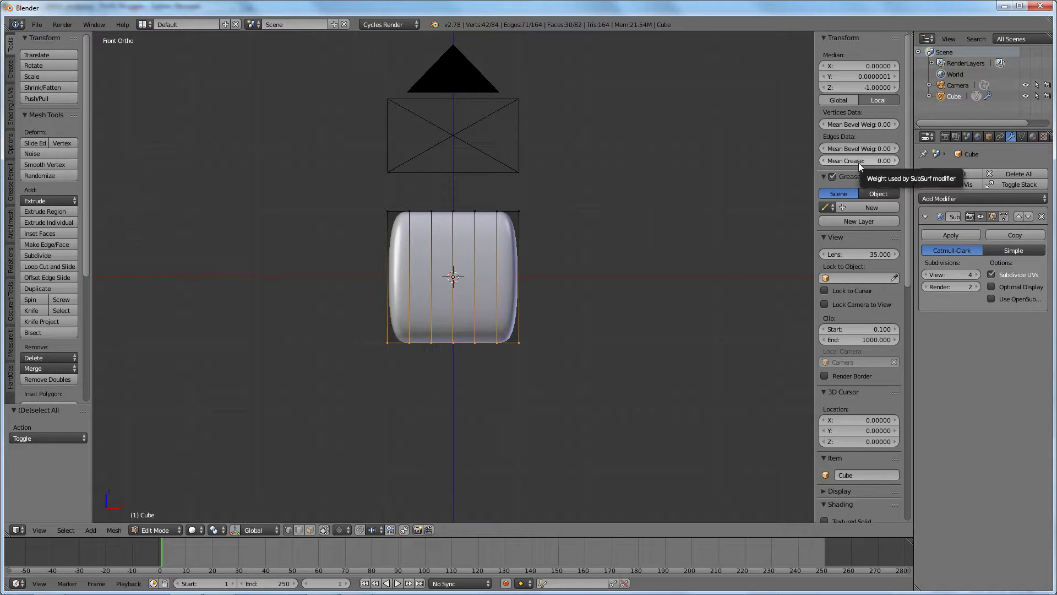
pyautogui.moveTo(858, 163); pyautogui.dragTo(903, 163)
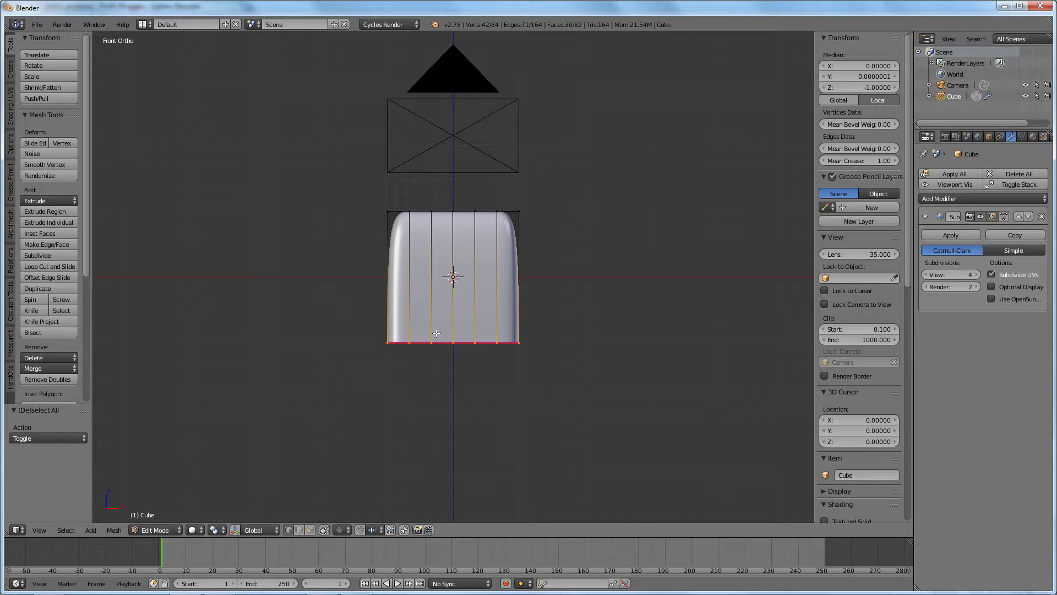
pyautogui.moveTo(448, 340); pyautogui.dragTo(423, 336, button='middle')
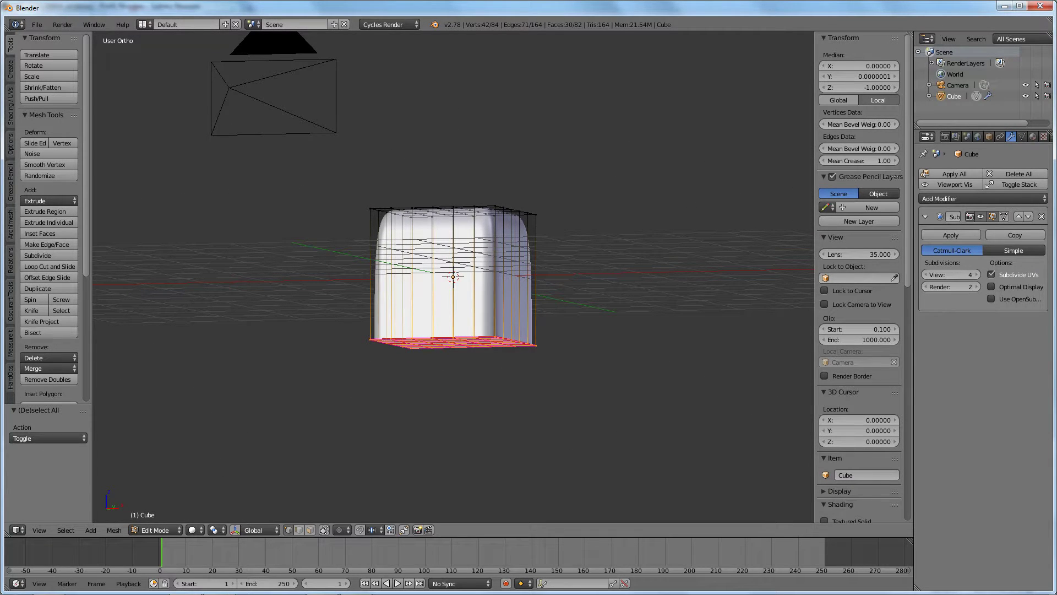
pyautogui.moveTo(882, 162); pyautogui.dragTo(826, 162)
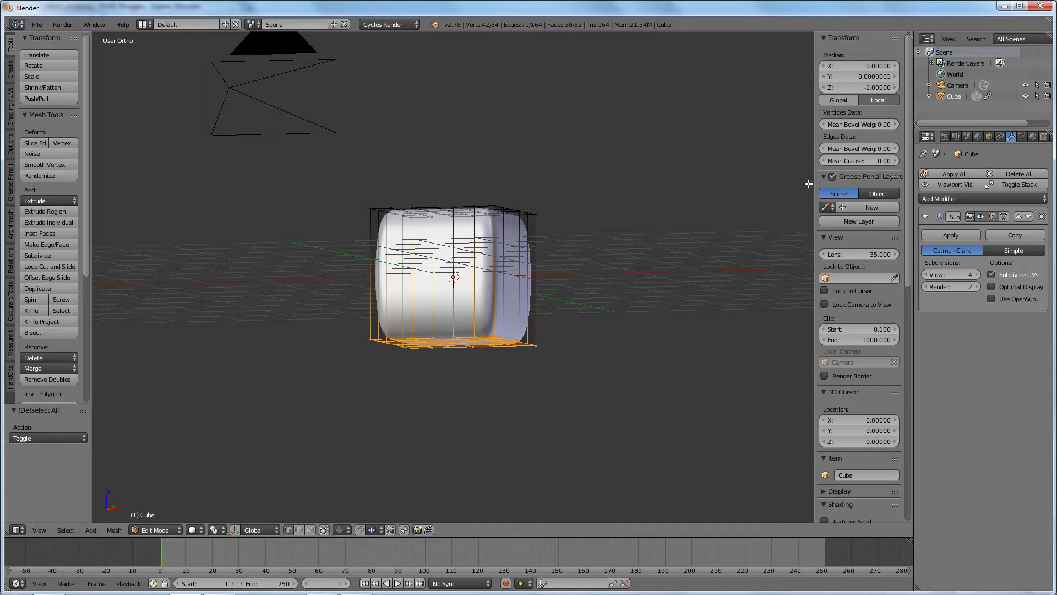
pyautogui.press('n')
# - Add a single horizontal loop cut around the cube, slide it down close to the bottom edge, and inspect the sharpened base
pyautogui.press('KP_1')
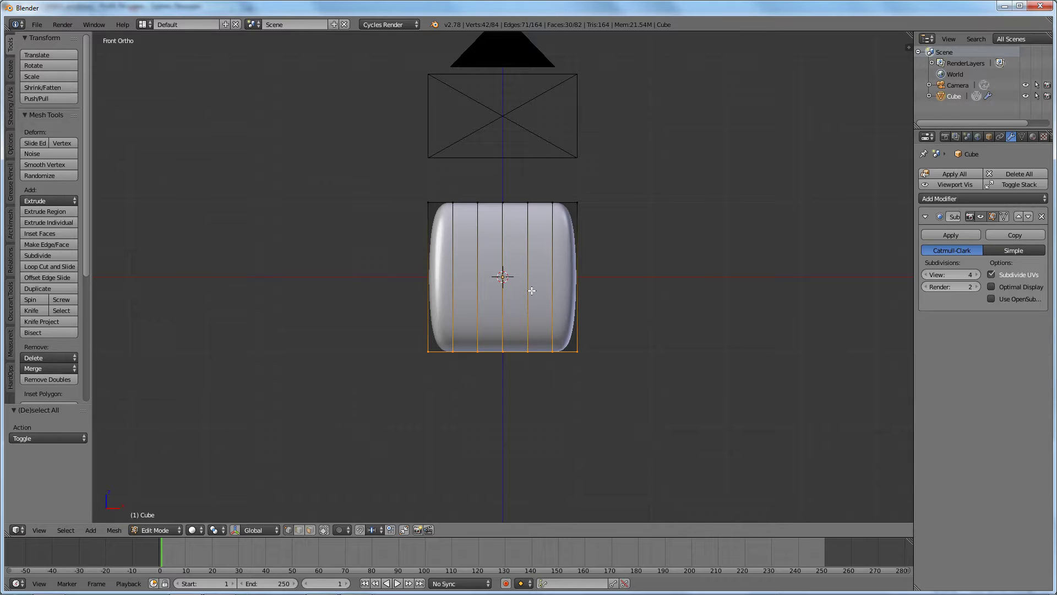
pyautogui.hotkey('ctrl', 'r')
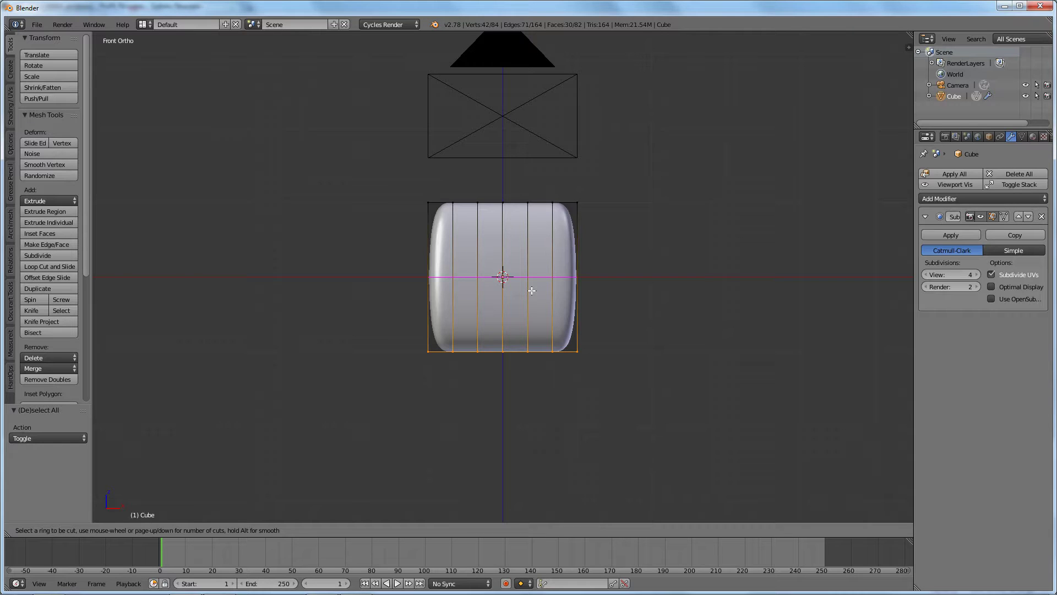
pyautogui.click(532, 290)
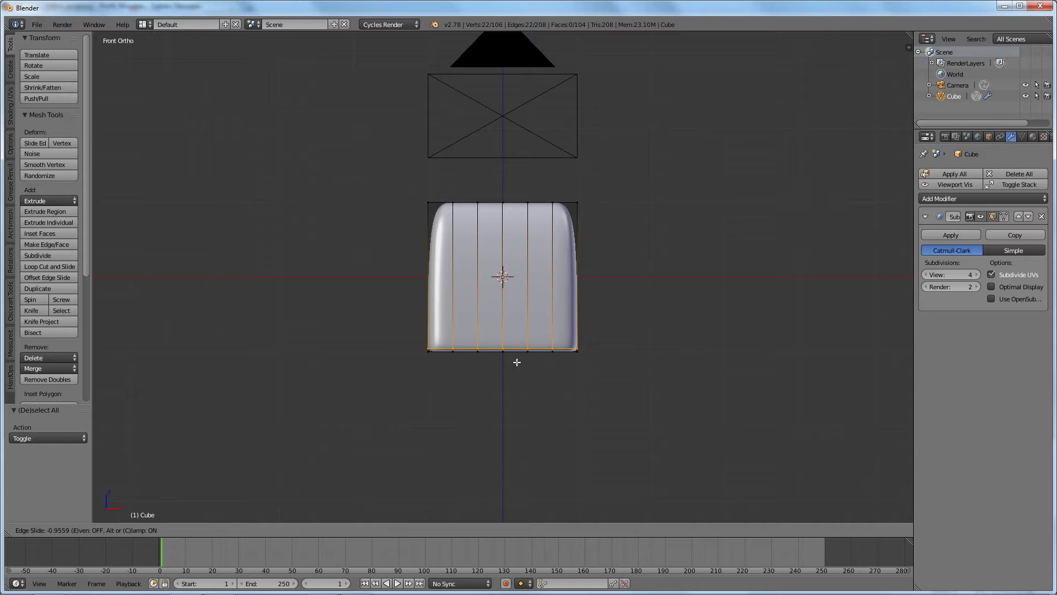
pyautogui.click(517, 362)
pyautogui.scroll(4, 593, 398)
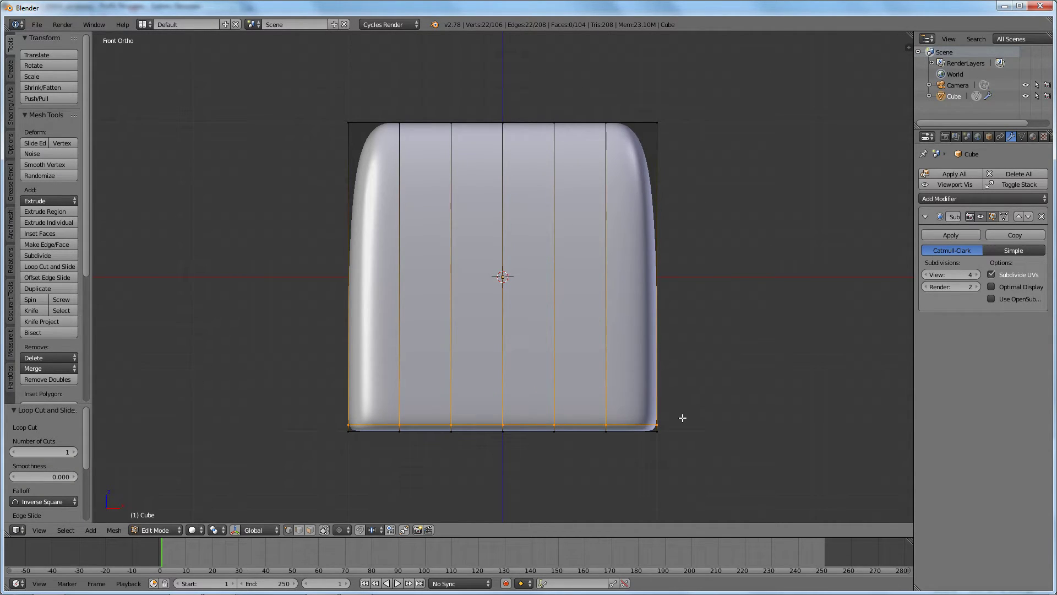
pyautogui.keyDown('shift'); pyautogui.moveTo(643, 435); pyautogui.dragTo(527, 296, button='middle'); pyautogui.keyUp('shift')
pyautogui.scroll(-5, 527, 296)
pyautogui.moveTo(499, 198)
pyautogui.mouseDown(button='middle')
pyautogui.moveTo(597, 223)
pyautogui.moveTo(503, 223)
pyautogui.moveTo(491, 195)
pyautogui.mouseUp(button='middle')
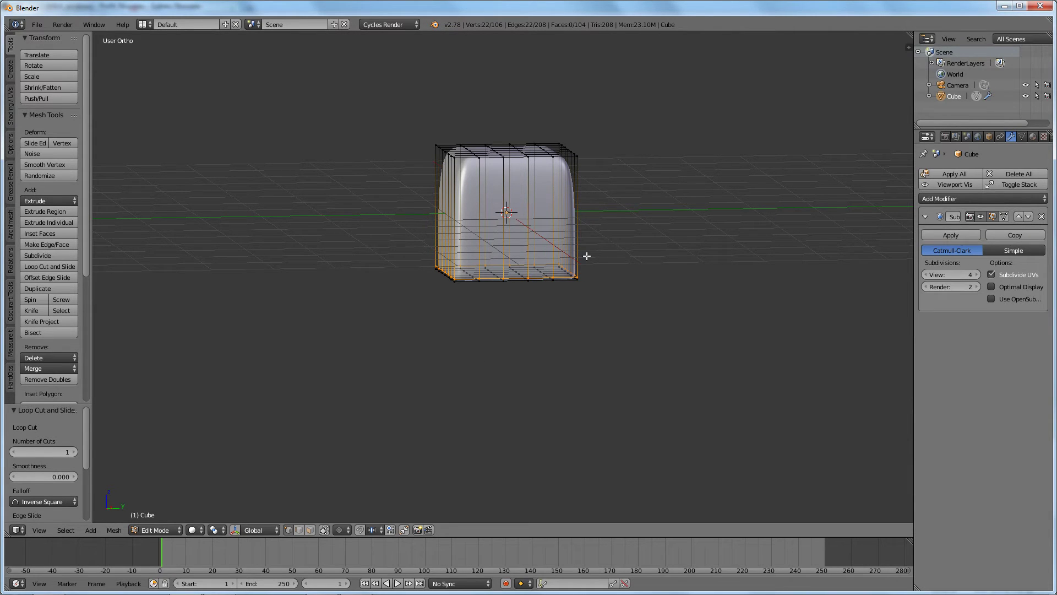
pyautogui.rightClick(465, 274)
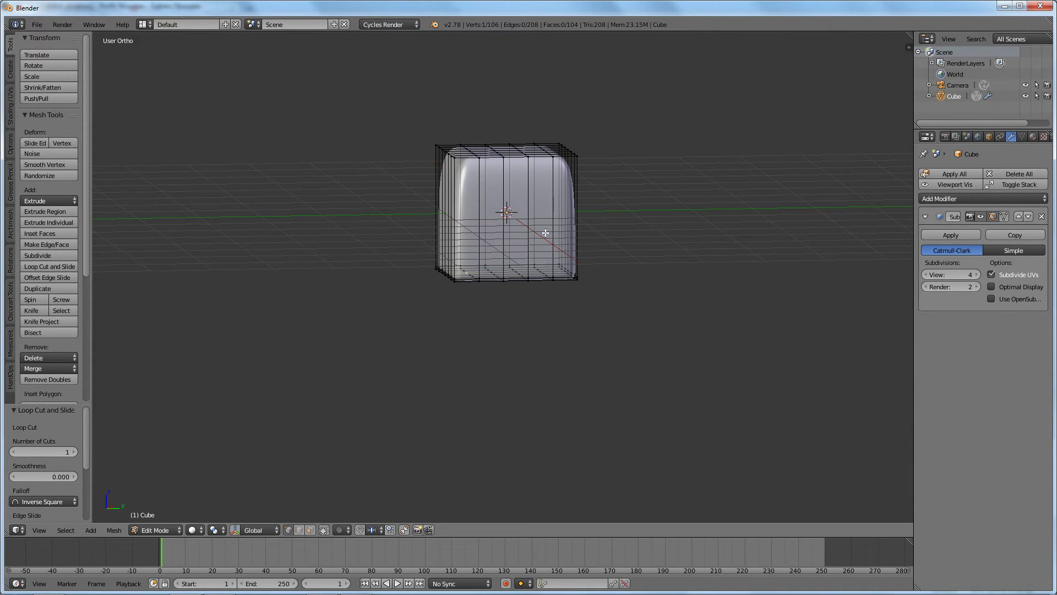
pyautogui.moveTo(449, 216); pyautogui.dragTo(533, 217, button='middle')
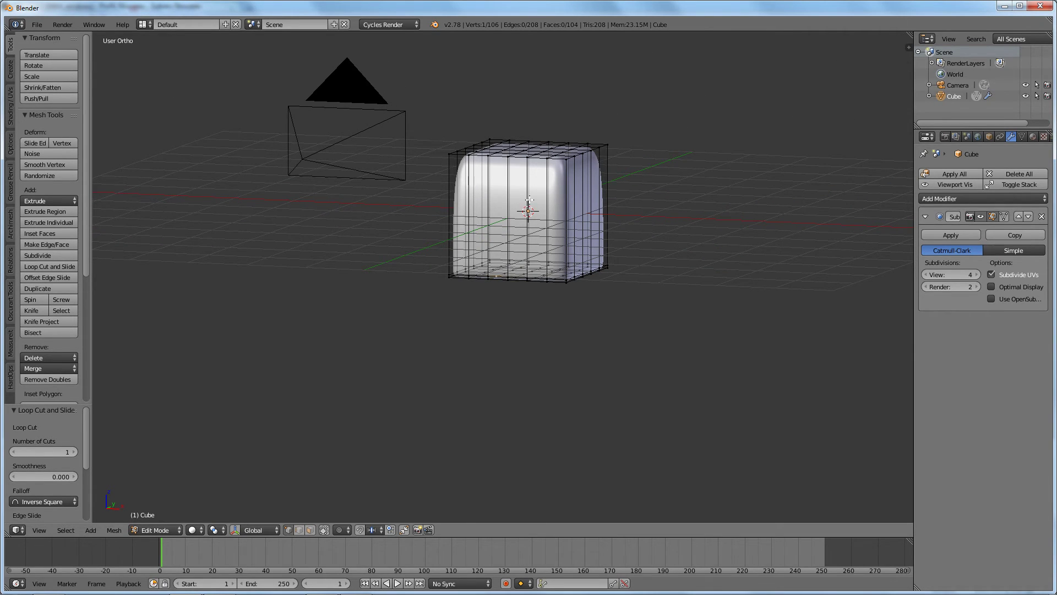
# - Add six horizontal loop cuts around the cube's sides, leave them spread between the top and bottom edges, and inspect the result from above
pyautogui.hotkey('ctrl', 'r')
pyautogui.scroll(1, 528, 199)
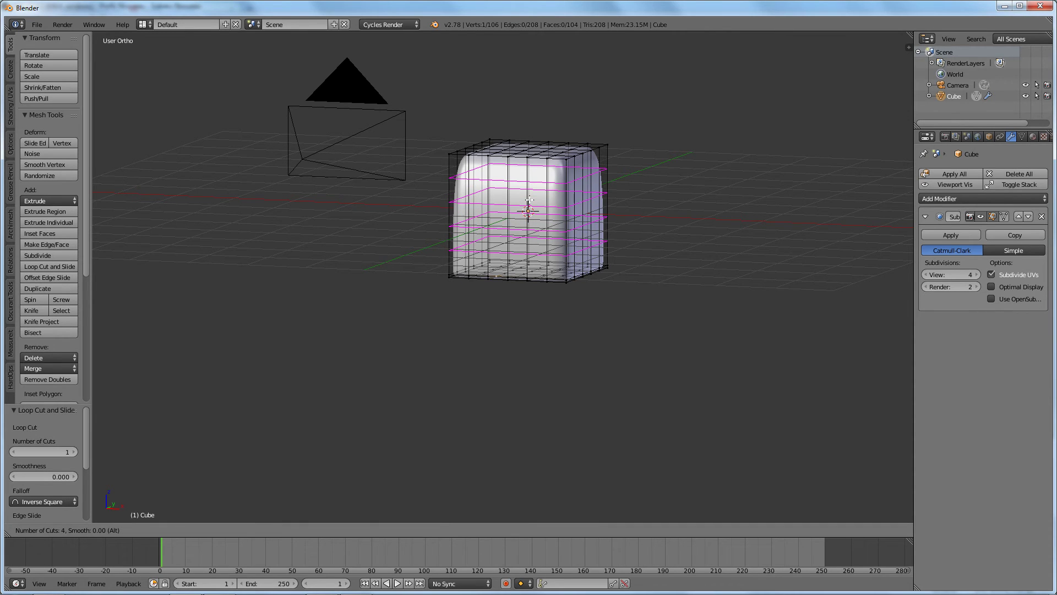
pyautogui.scroll(4, 529, 199)
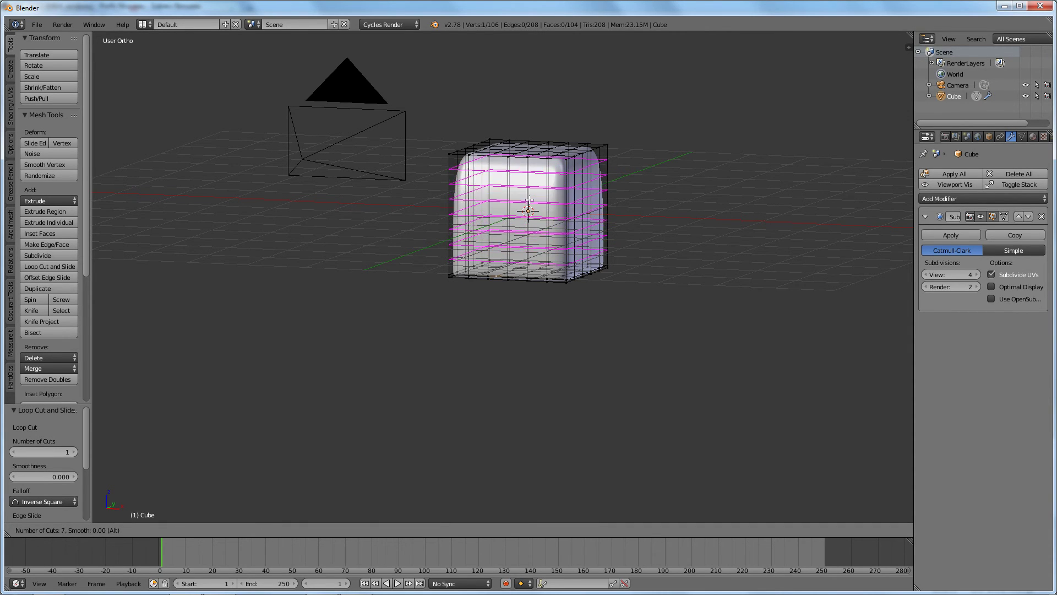
pyautogui.click(528, 199)
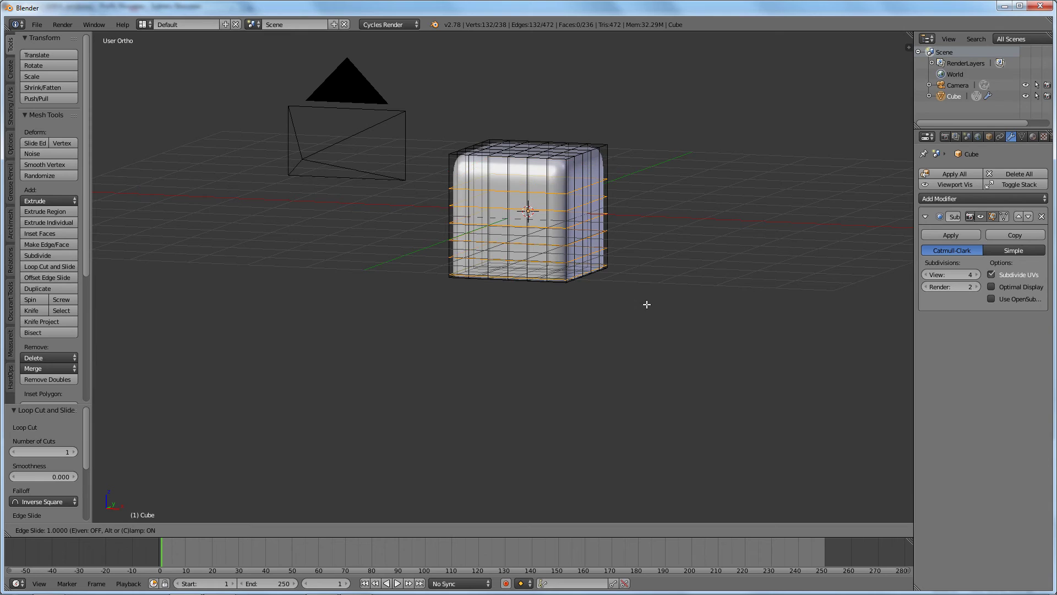
pyautogui.click(529, 197)
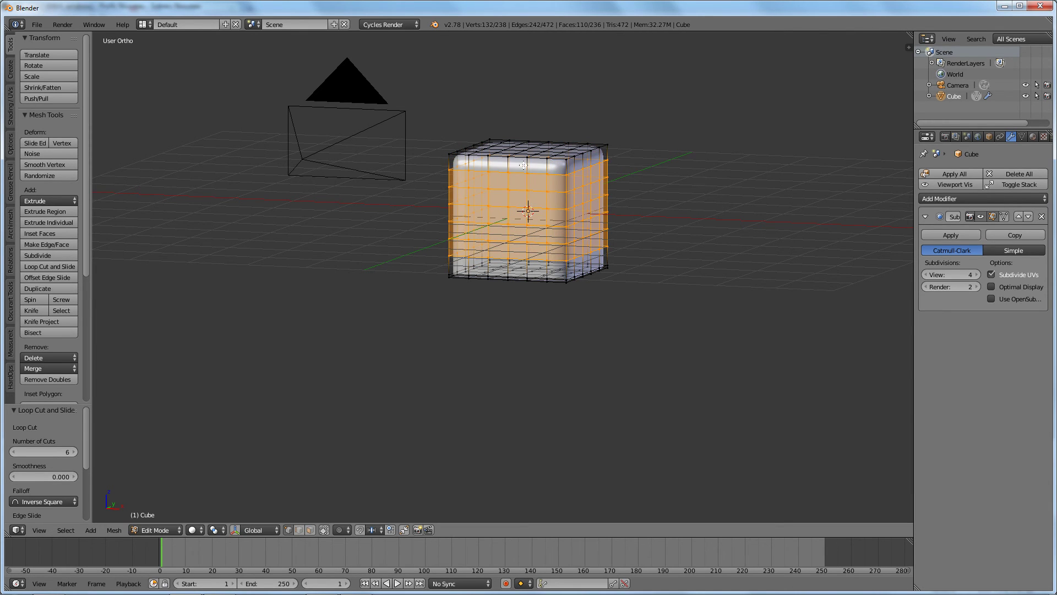
pyautogui.moveTo(512, 173); pyautogui.dragTo(686, 220, button='middle')
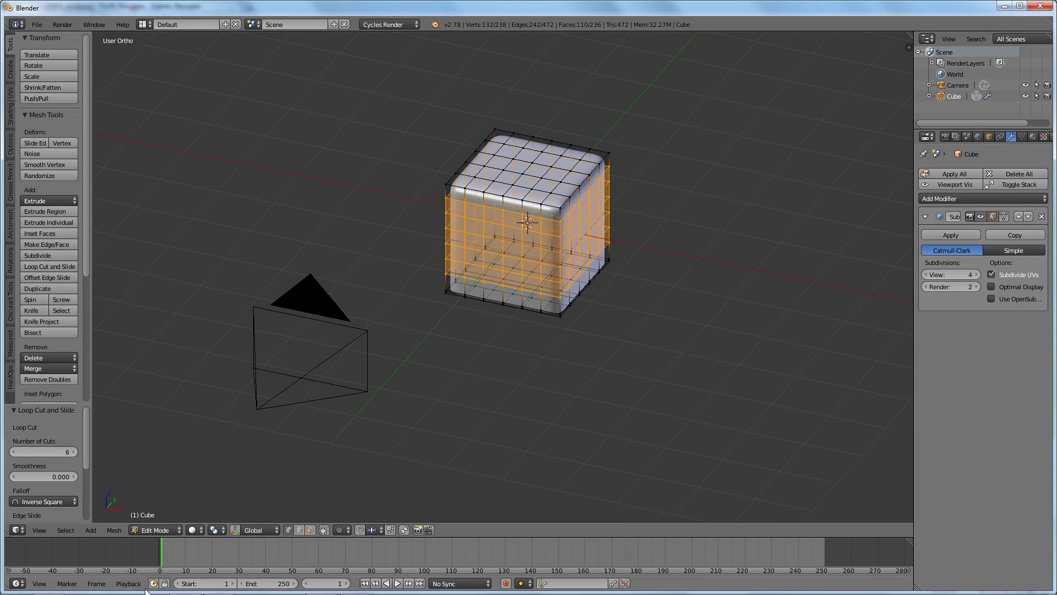
pyautogui.click(217, 586)
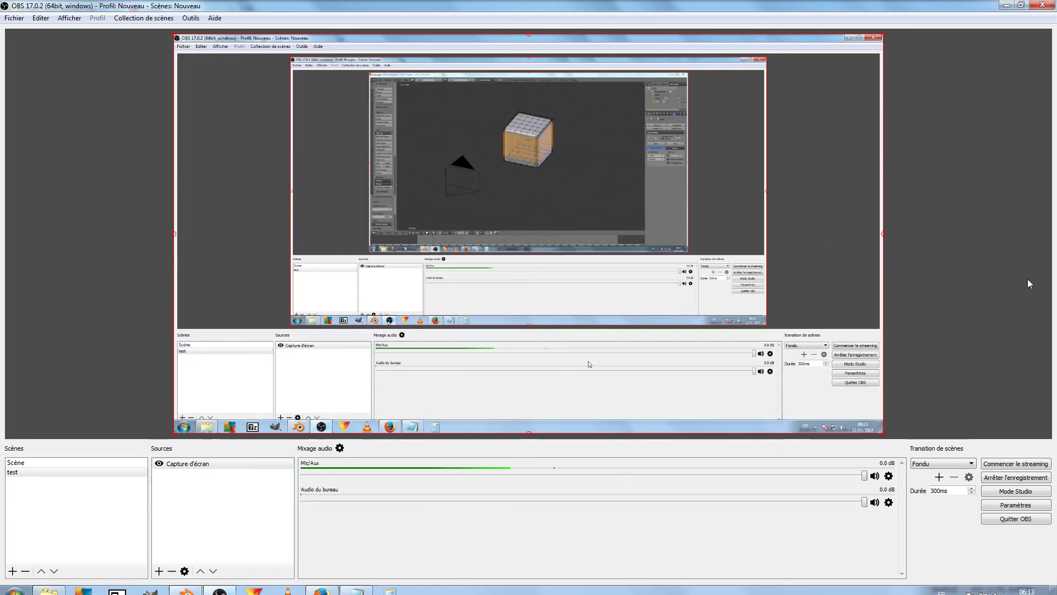